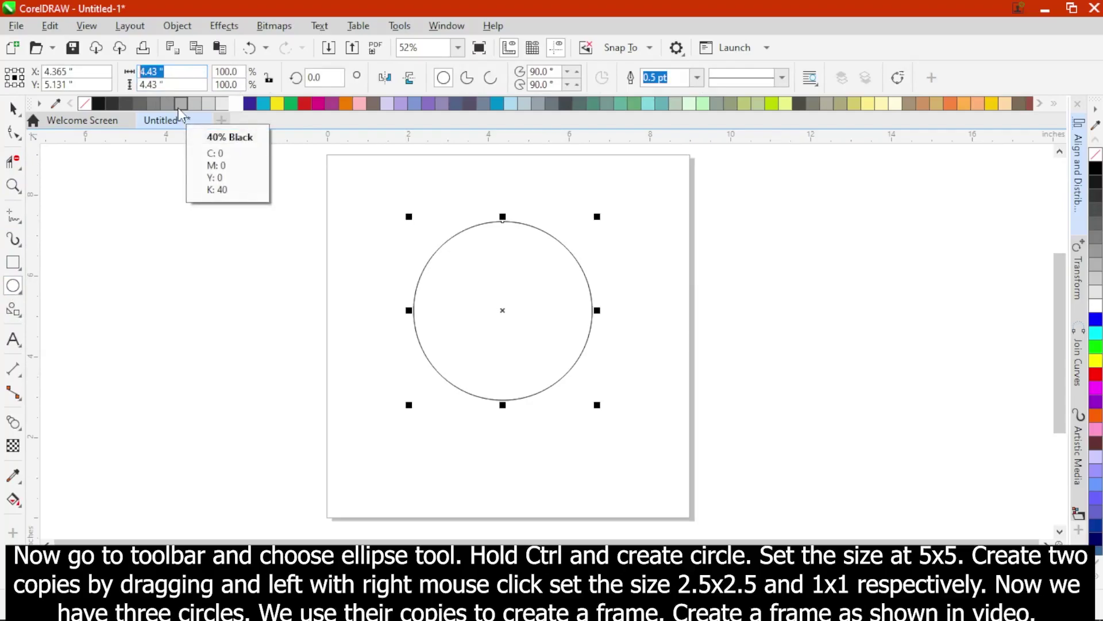
Set the circle's size to 5 by 5 inches and add a copy resized to 2.5 by 2.5 inches
type("5")
key("Return")
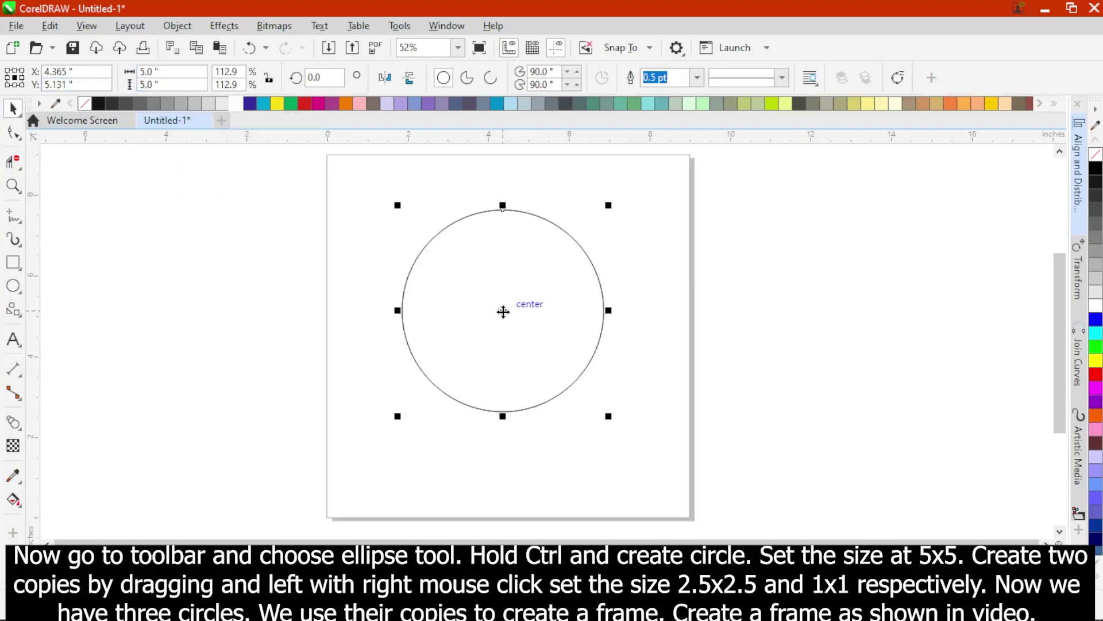
left_click_drag(504, 312, 815, 312)
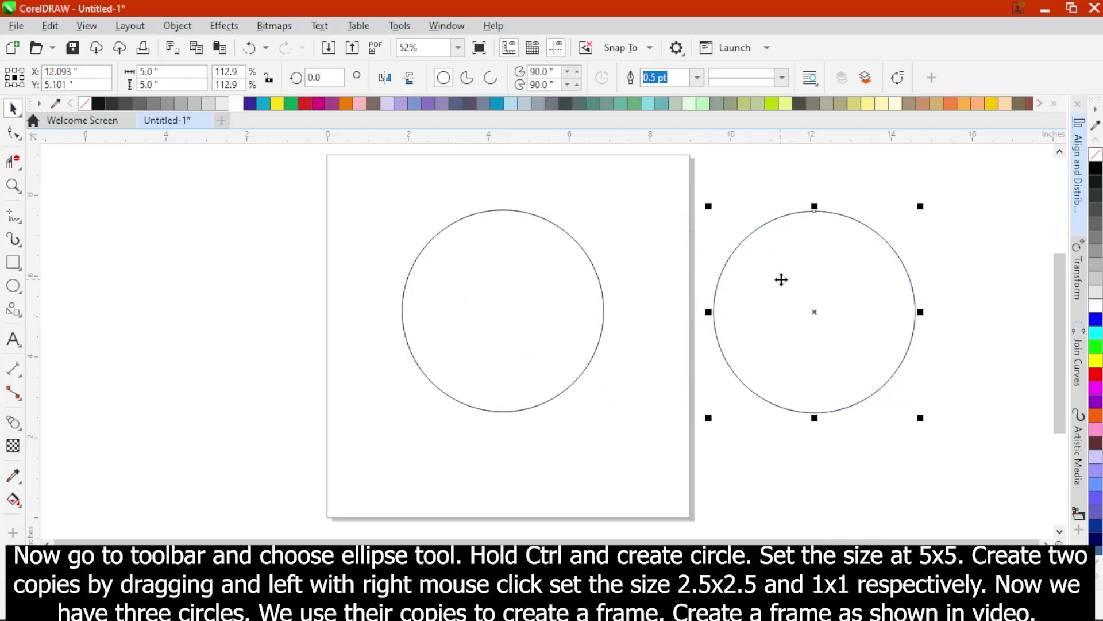
left_click(189, 74)
type("2.5")
key("Return")
Duplicate the 2.5-inch circle, resize the copy to 1 by 1 inch and place it below the 2.5-inch circle
left_click_drag(814, 313, 768, 303)
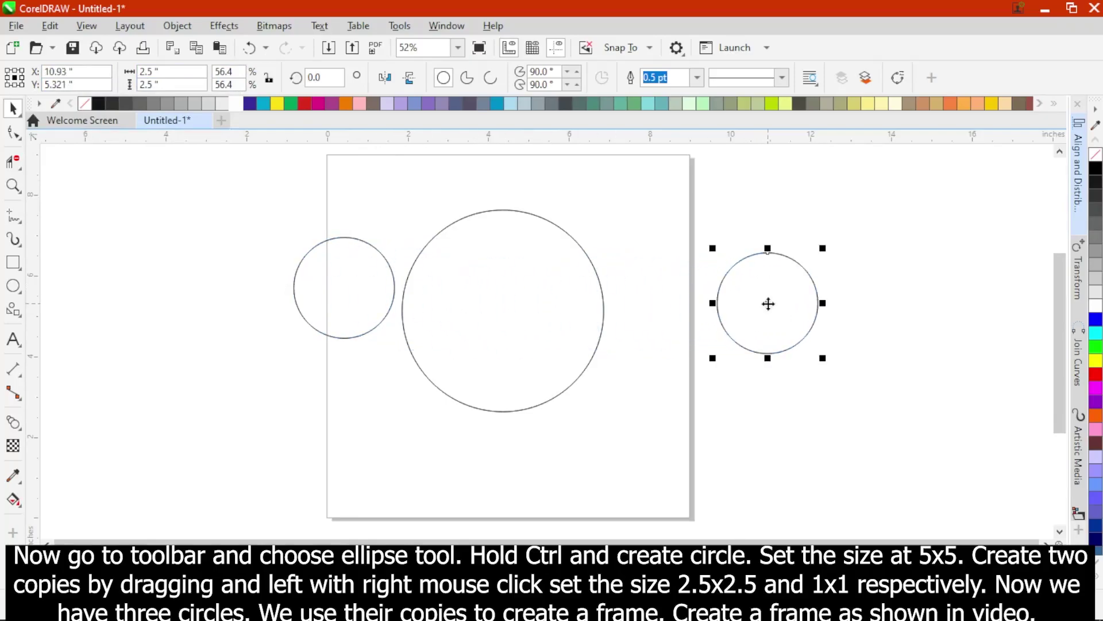
left_click(156, 71)
type("1")
key("Return")
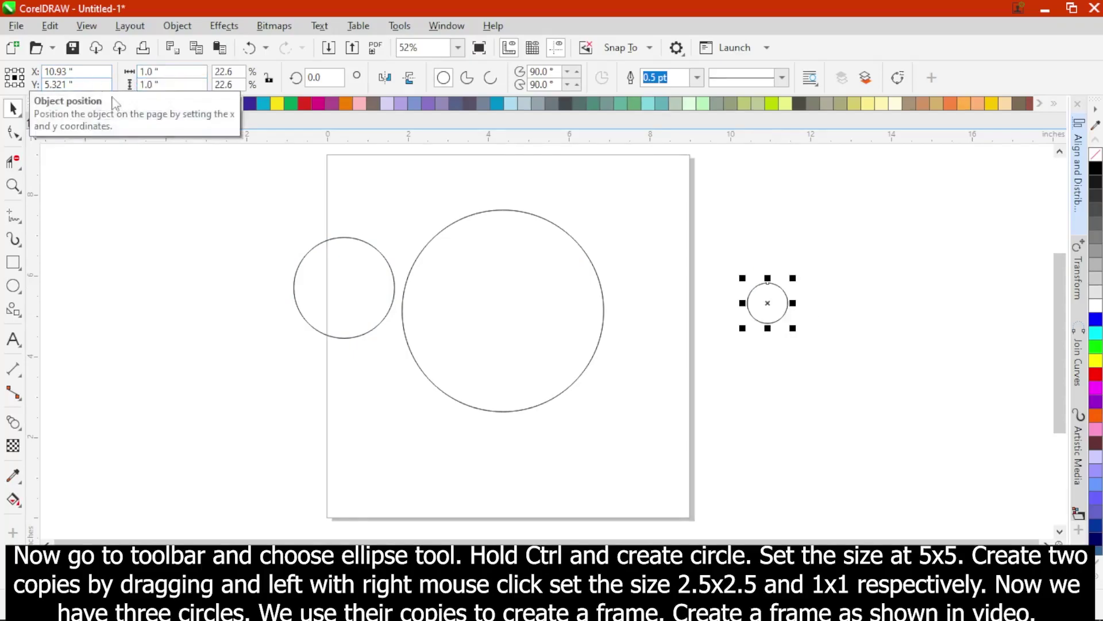
left_click_drag(781, 323, 363, 376)
Move all three circles together off the page to the empty area on its right side
left_click_drag(268, 194, 554, 429)
left_click_drag(529, 325, 969, 333)
left_click(869, 191)
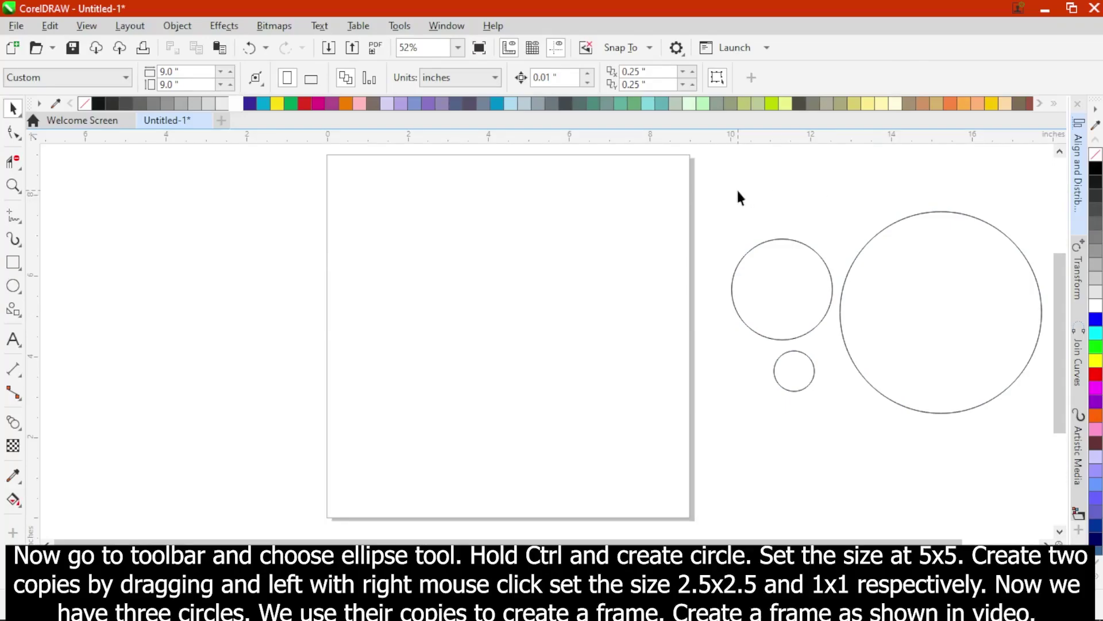
Place two overlapping copies of the 5-inch circle on the page, side by side about 1.3 inches apart
left_click(917, 271)
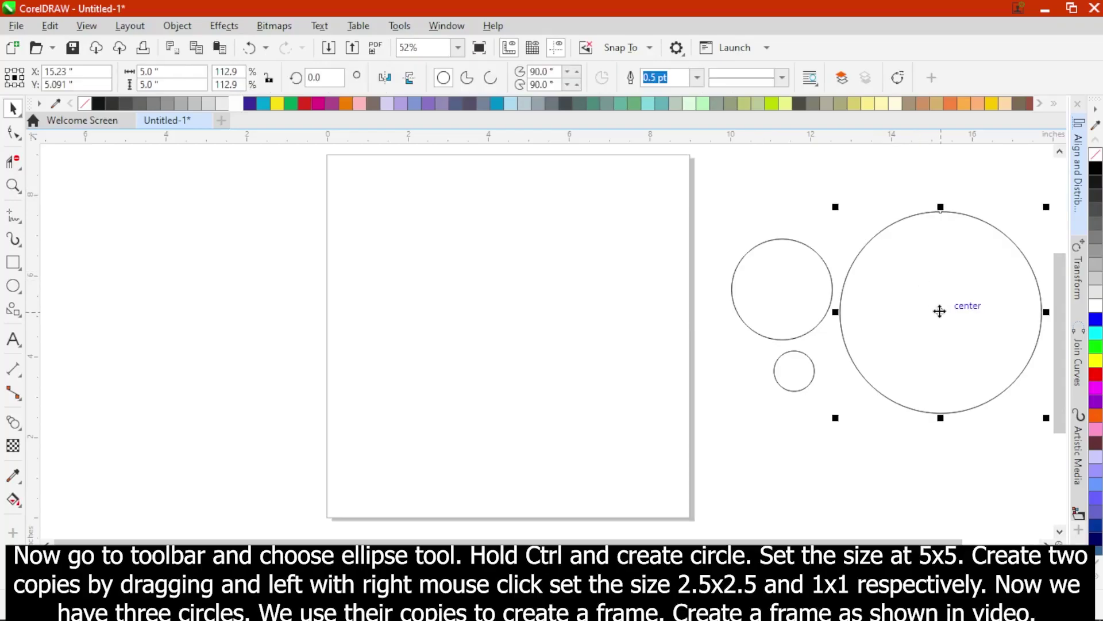
left_click_drag(940, 311, 445, 320)
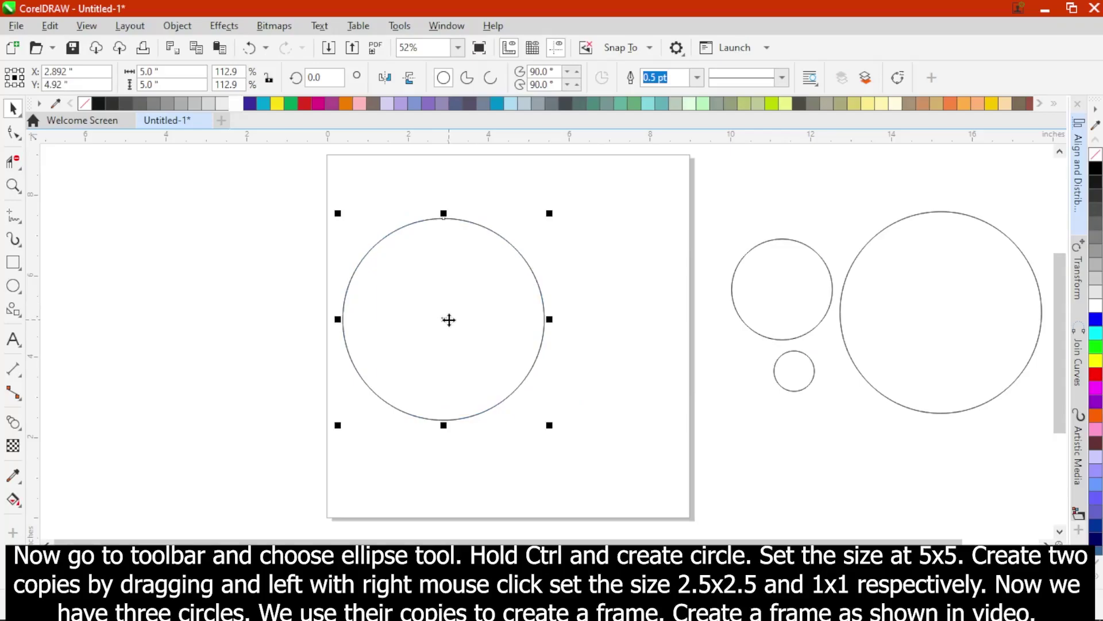
left_click_drag(440, 319, 498, 318)
Align the two overlapping 5-inch circles to each other so that their centers share the same height
left_click_drag(323, 195, 595, 420)
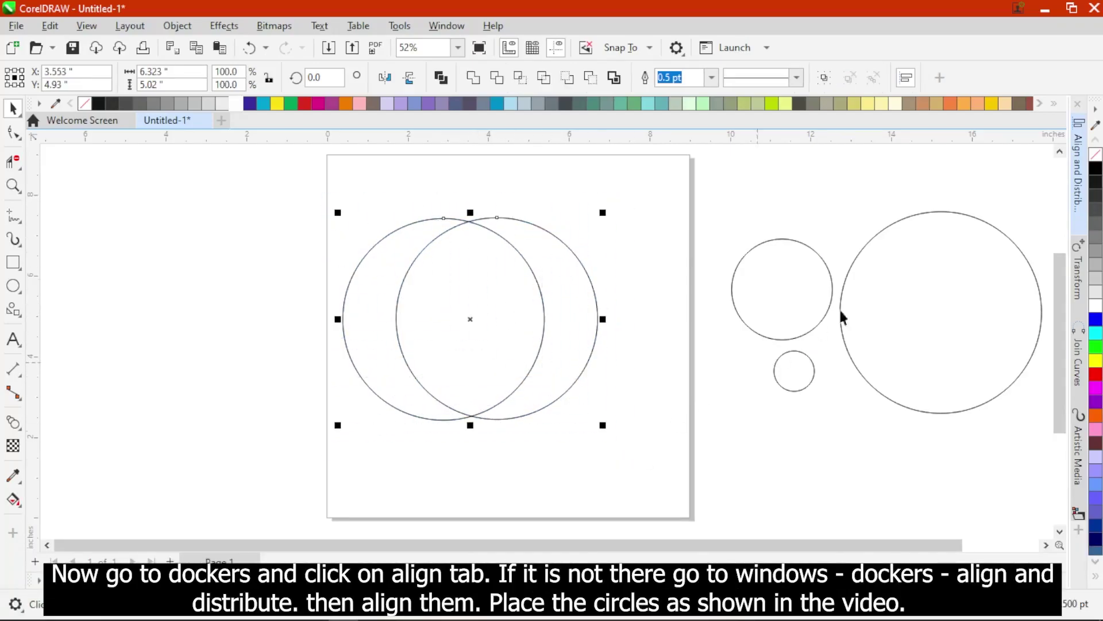
left_click(1083, 194)
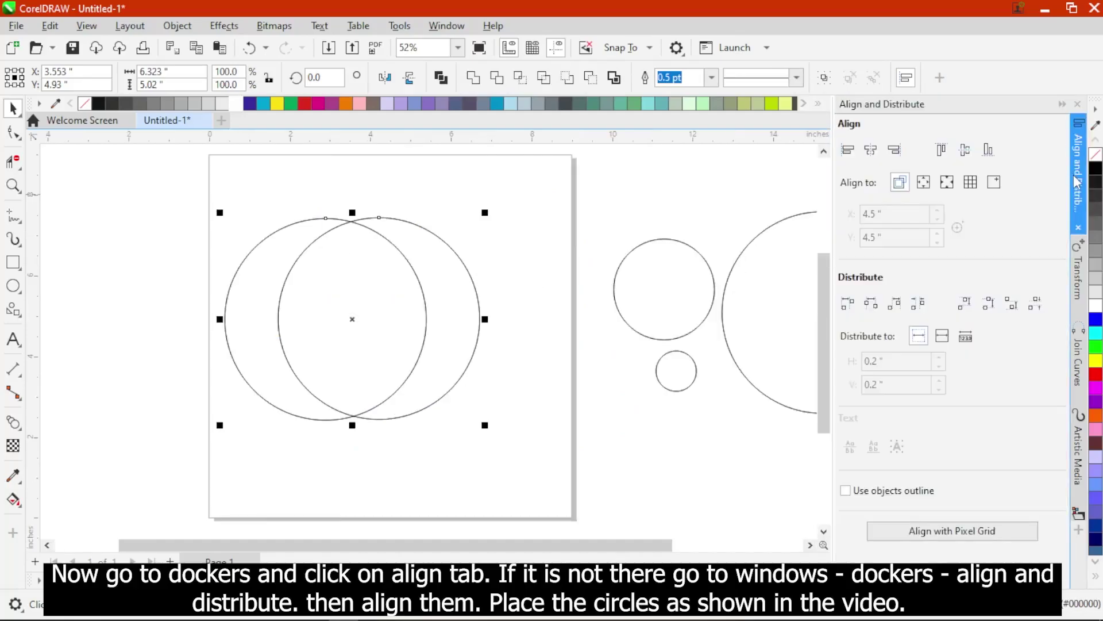
left_click(447, 26)
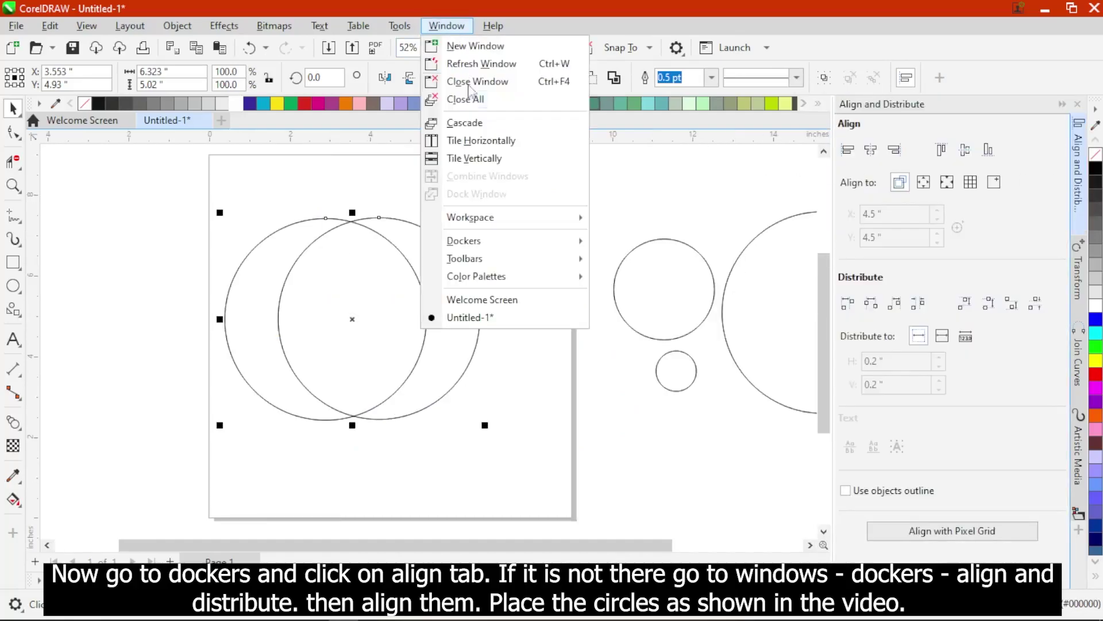
mouse_move(477, 246)
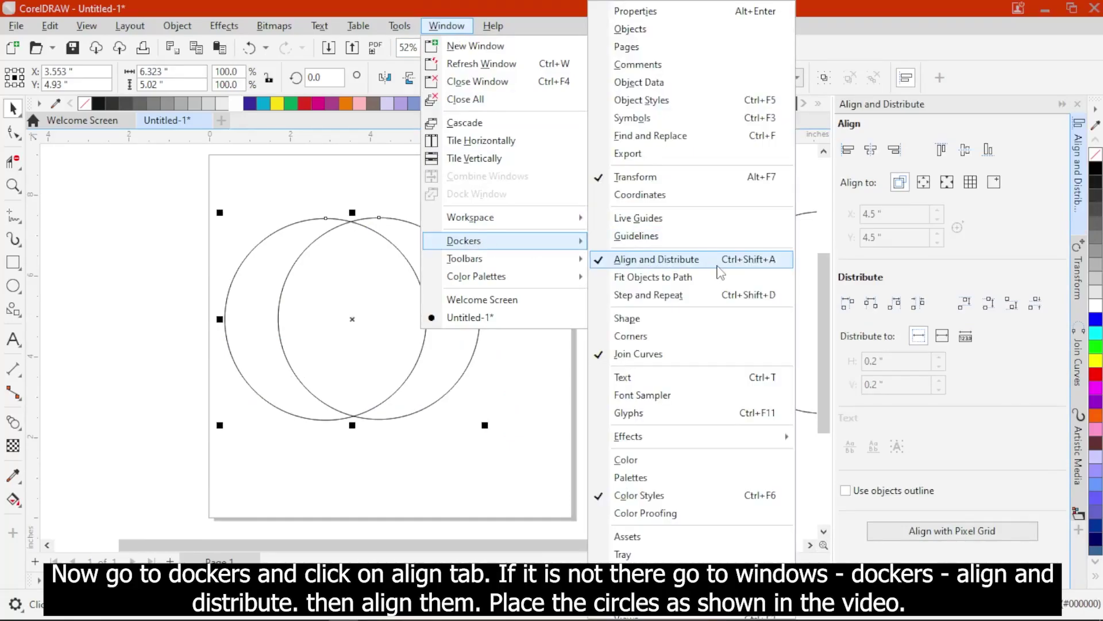
left_click(835, 22)
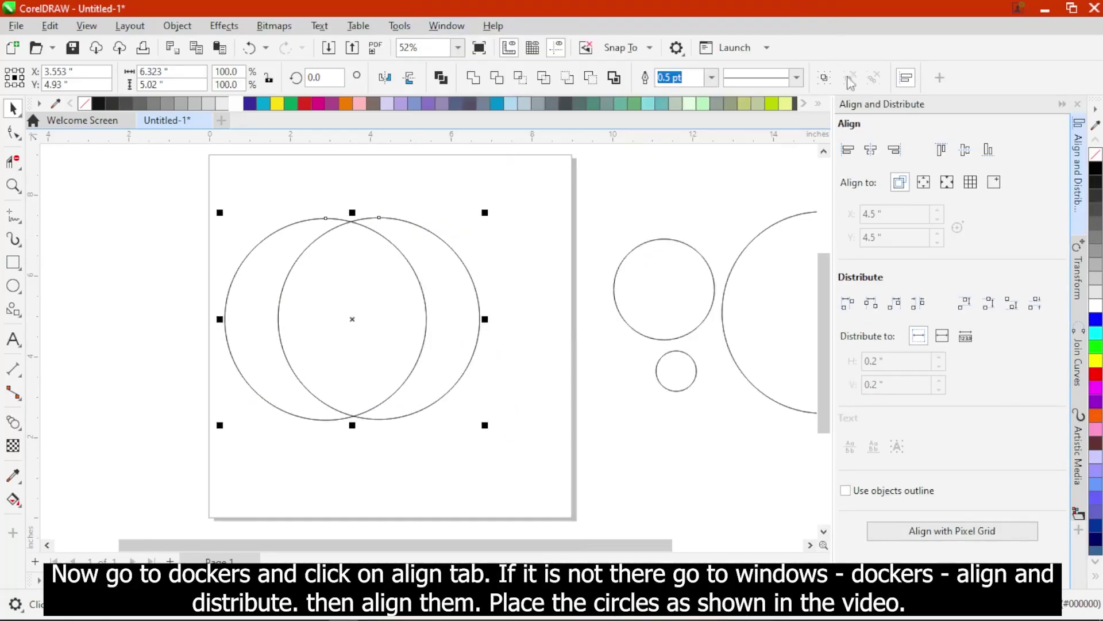
left_click(966, 156)
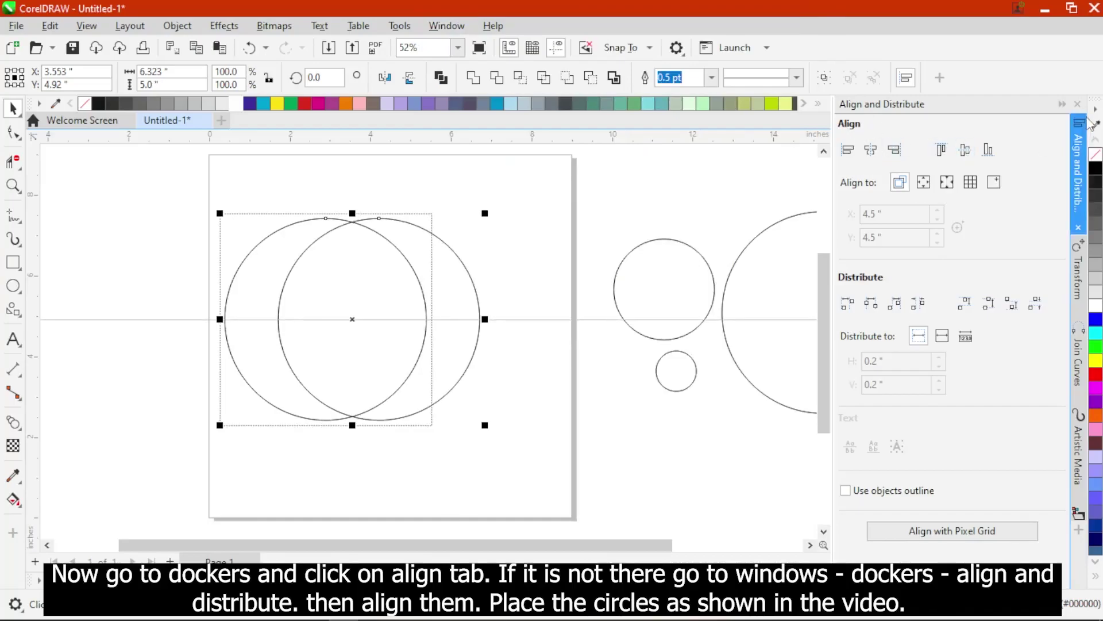
left_click(1062, 104)
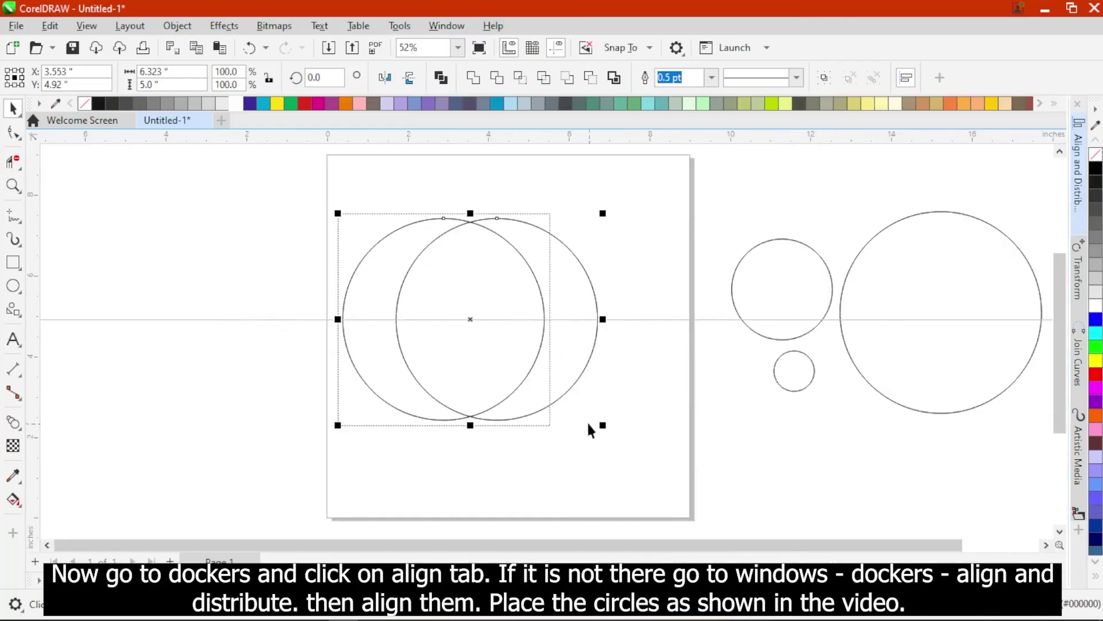
Place two overlapping 2.5-inch circle copies inside the upper part of the large circles and one across their lower intersection
left_click_drag(752, 305, 478, 300)
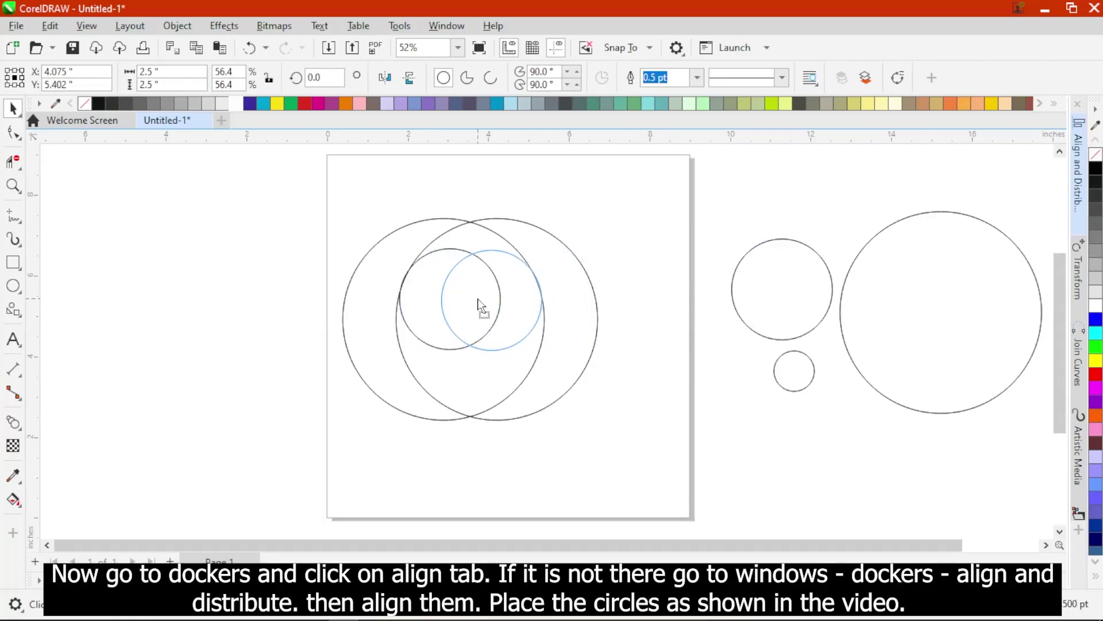
left_click_drag(478, 300, 478, 299)
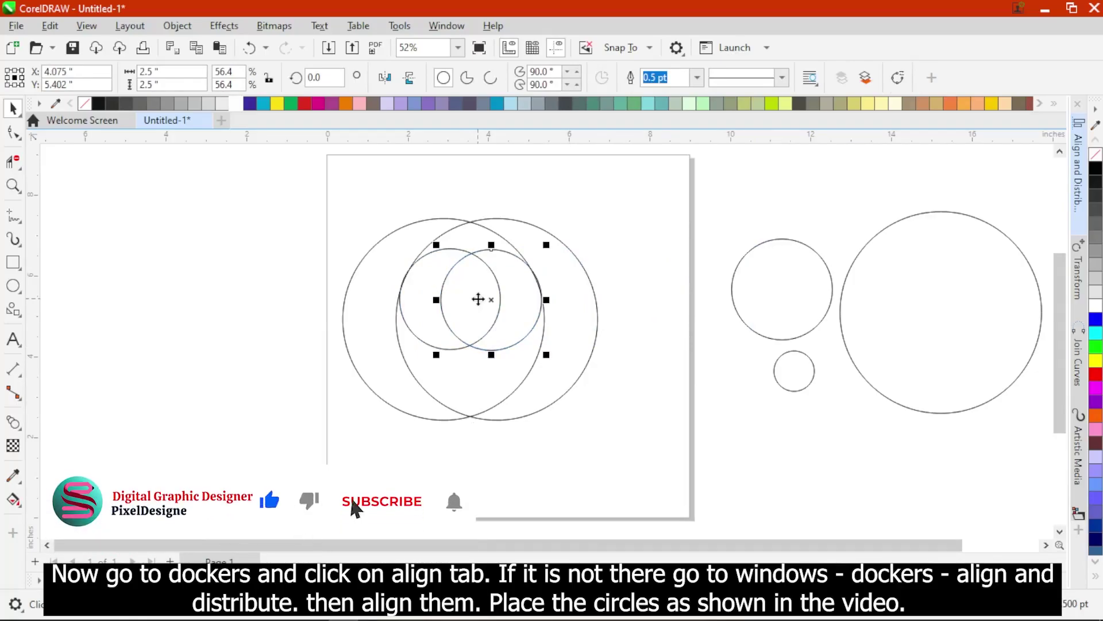
left_click_drag(782, 309, 470, 465)
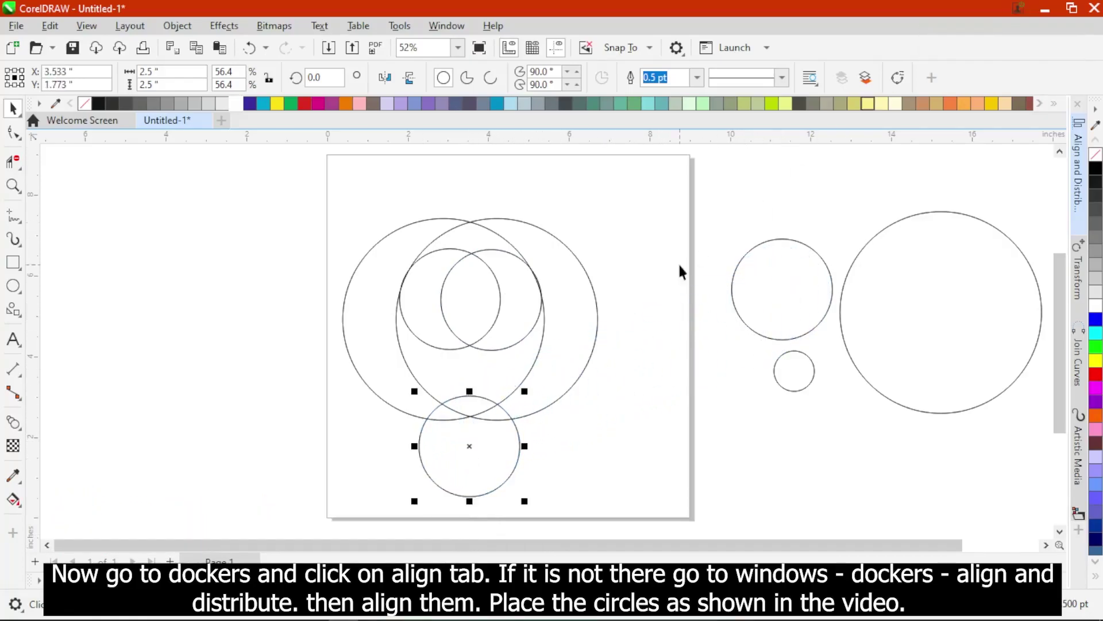
Place two copies of the 1-inch circle side by side, touching the lower 2.5-inch circle and the large circles' inner edges
left_click_drag(790, 382, 447, 388)
scroll(448, 391, "up", 3)
scroll(448, 391, "up", 3)
left_click_drag(411, 325, 808, 318)
Place a 1-inch circle copy at the top, resting in the dip where the two inner 2.5-inch circles cross
scroll(806, 319, "down", 5)
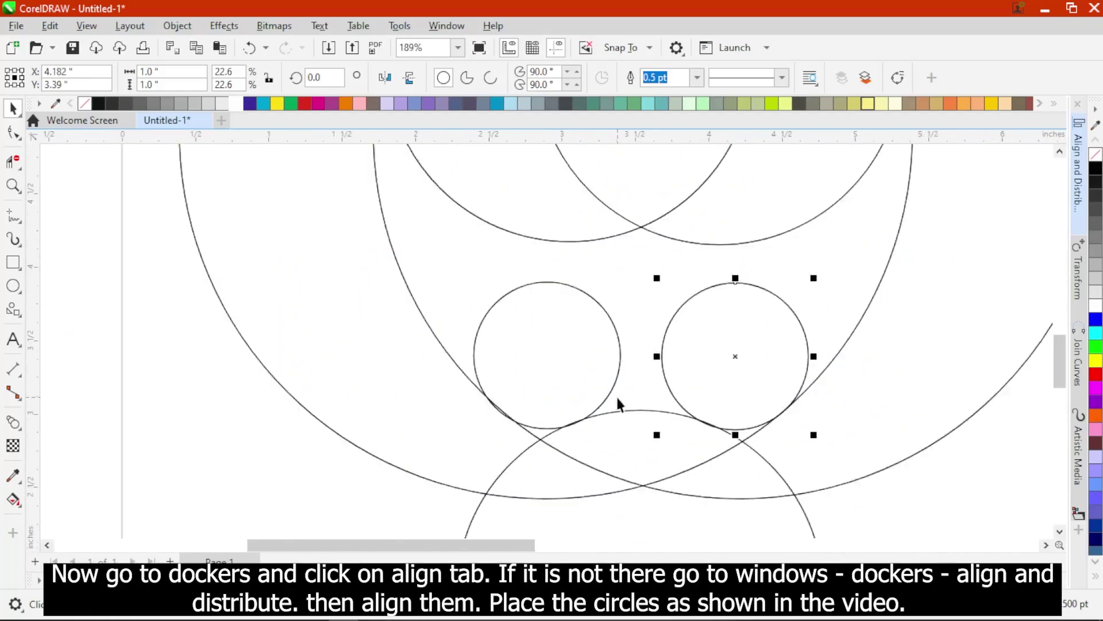
left_click_drag(983, 368, 626, 212)
scroll(623, 198, "up", 6)
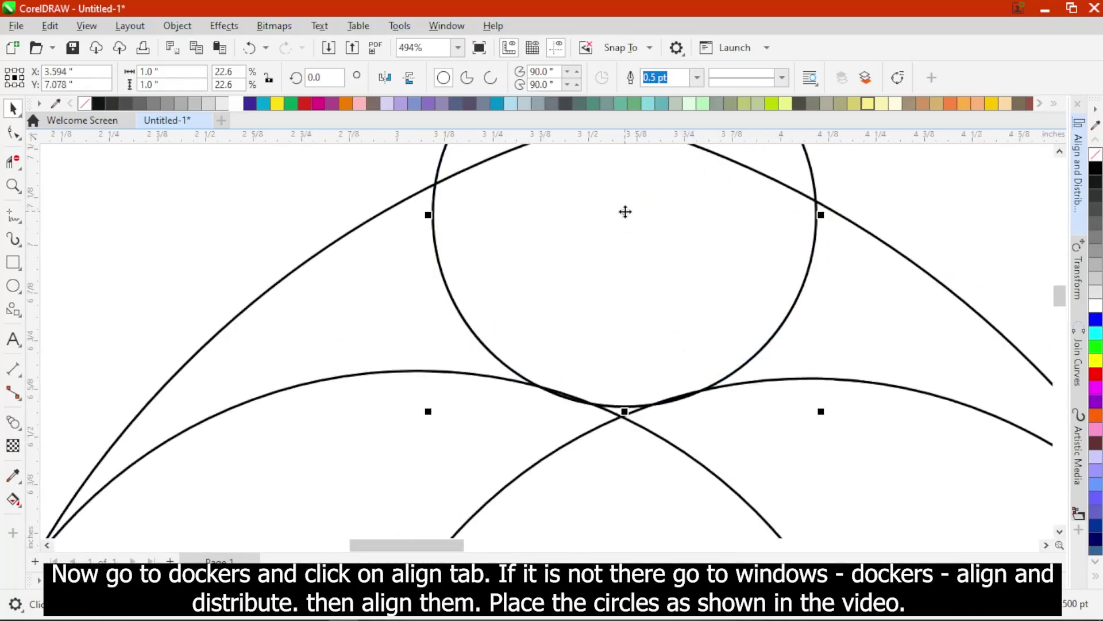
Place a 2.5-inch circle copy across the right edge of the large circles to form the bite
scroll(586, 359, "down", 3)
scroll(592, 374, "down", 4)
left_click_drag(912, 328, 693, 341)
Place two overlapping 2.5-inch circle copies above the large circles so that their intersection forms the leaf
left_click_drag(887, 344, 583, 248)
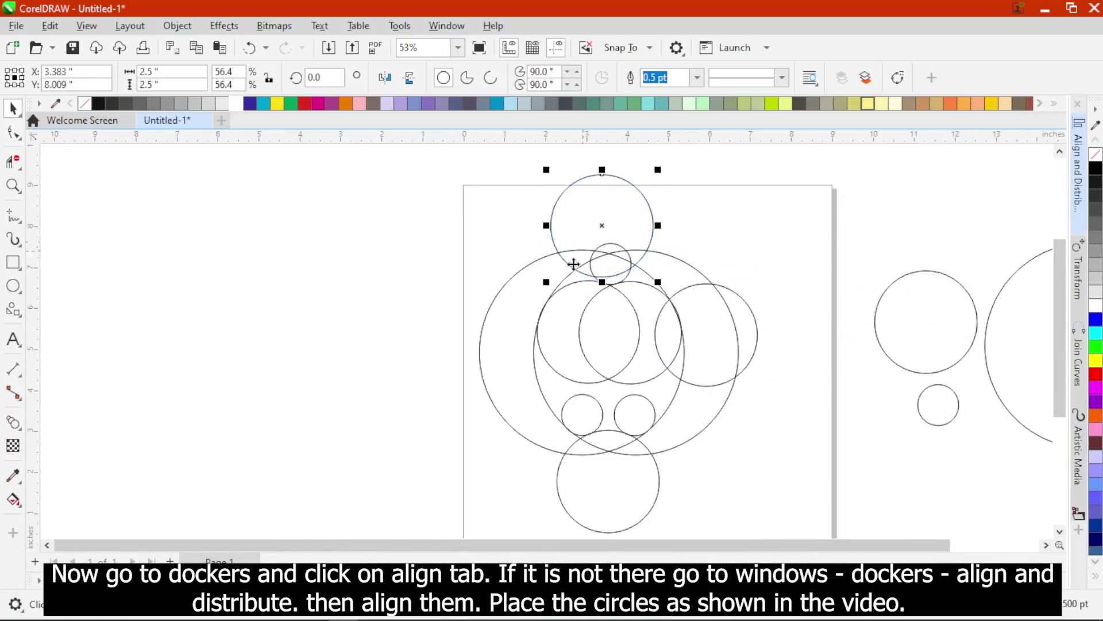
scroll(584, 247, "up", 4)
left_click_drag(732, 161, 722, 168)
scroll(709, 228, "down", 5)
left_click_drag(706, 215, 751, 228)
scroll(754, 239, "up", 4)
scroll(747, 316, "down", 5)
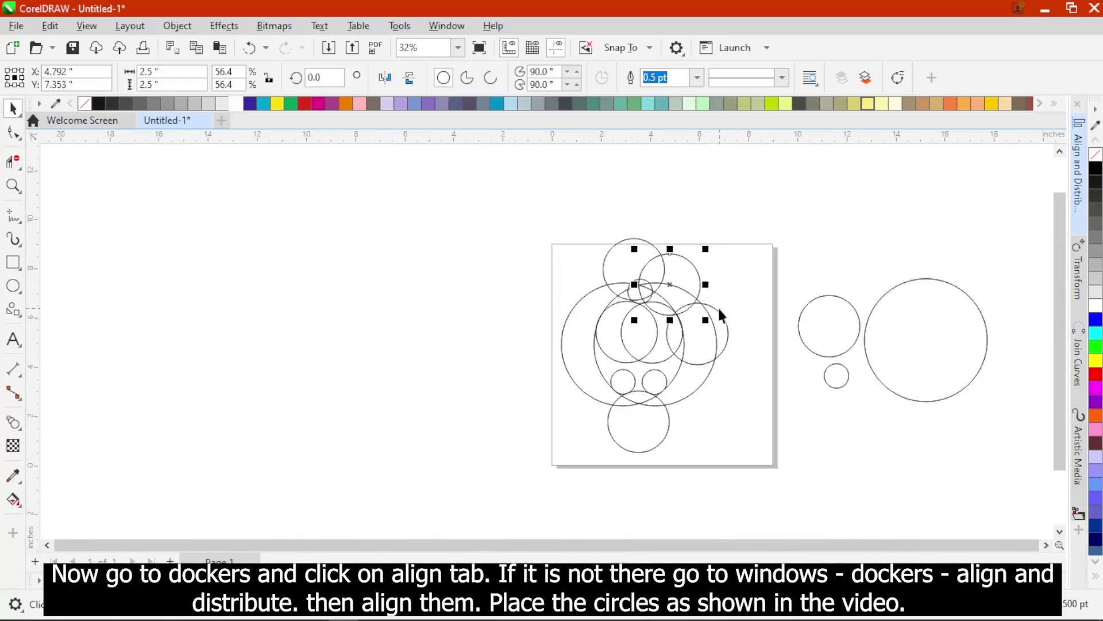
left_click(810, 281)
scroll(707, 354, "up", 2)
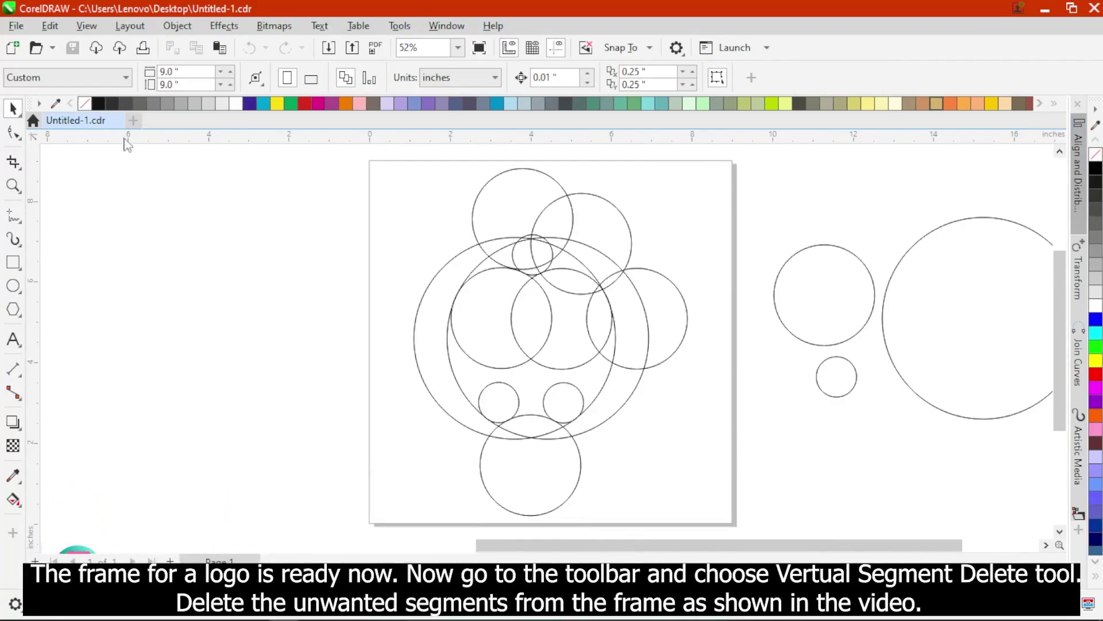
Use Virtual Segment Delete to remove the outer arcs of the two top circles around the leaf
left_click(17, 164)
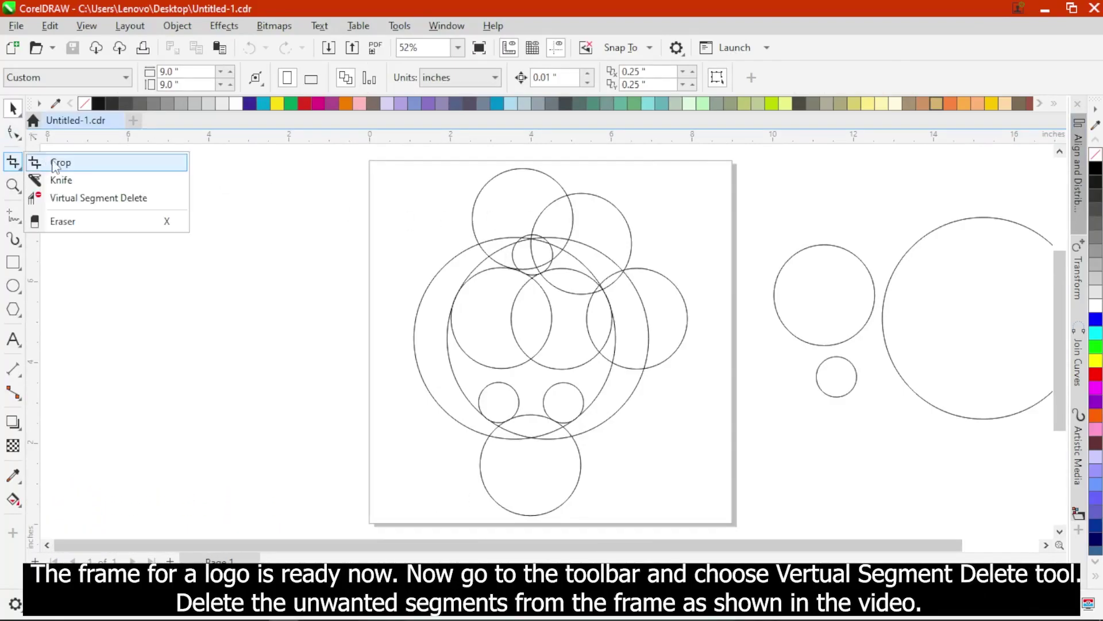
left_click(124, 197)
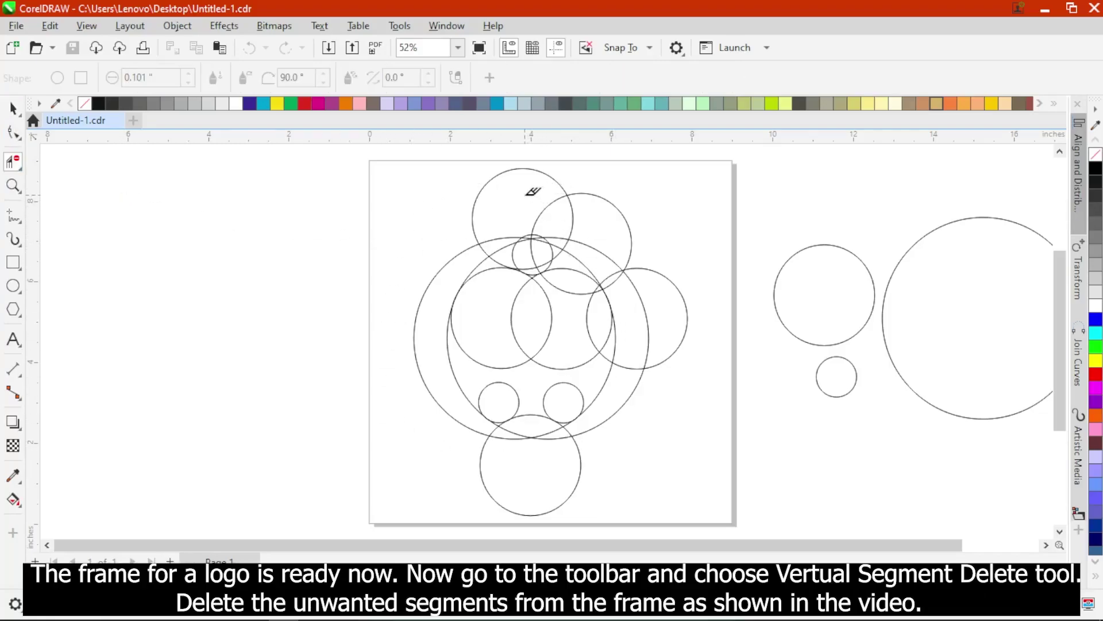
left_click(508, 168)
left_click(598, 195)
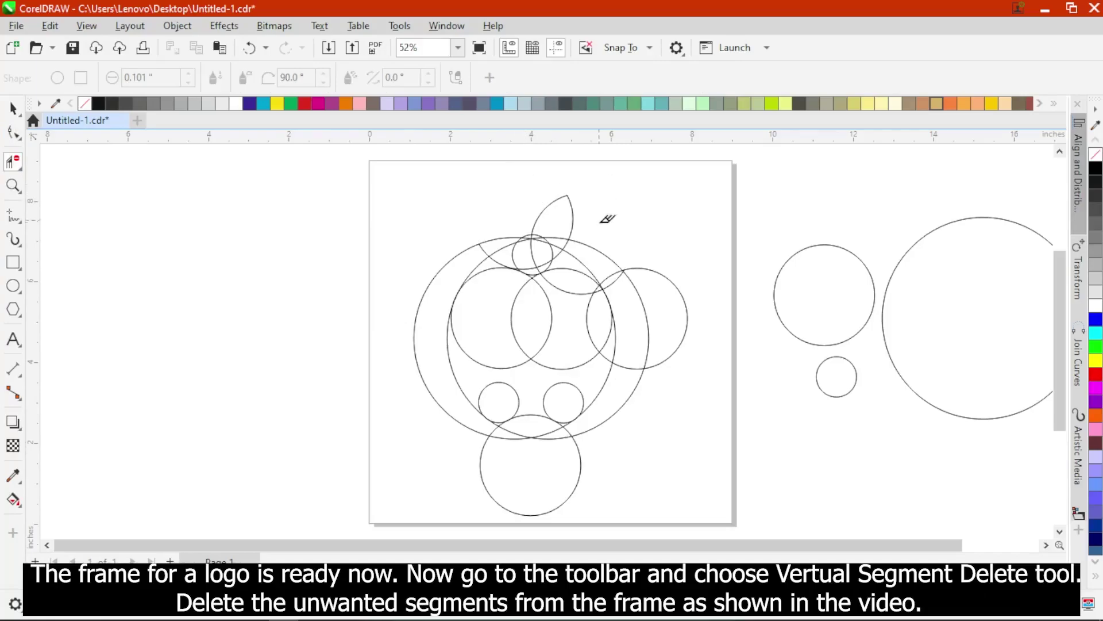
Delete the large-circle and bite-circle arcs at the apple's upper right, undoing the wrong deletions
left_click(599, 255)
left_click(631, 269)
left_click(612, 278)
left_click(610, 300)
key("ctrl+z")
scroll(619, 295, "up", 5)
left_click(636, 232)
key("ctrl+z")
Delete the crossing arcs inside the apple's body and below its top dip
left_click(473, 259)
left_click(339, 205)
left_click(344, 214)
left_click(333, 209)
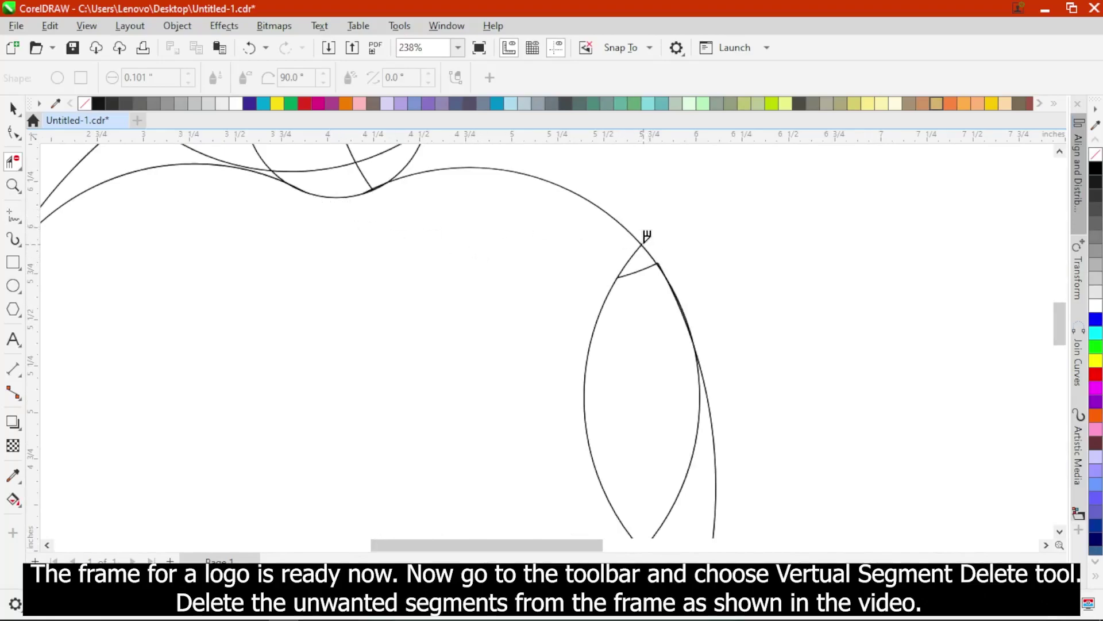
Delete the leftover segments at the bite's upper corner and along its outer side
left_click(649, 252)
left_click(646, 269)
left_click(672, 288)
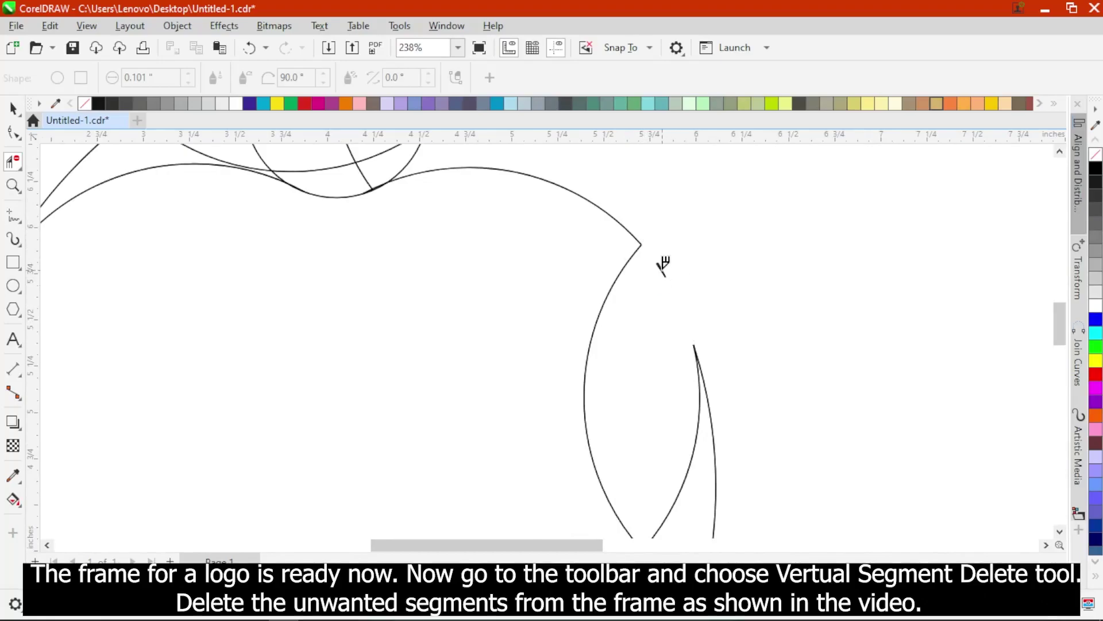
scroll(682, 338, "down", 2)
scroll(743, 458, "down", 2)
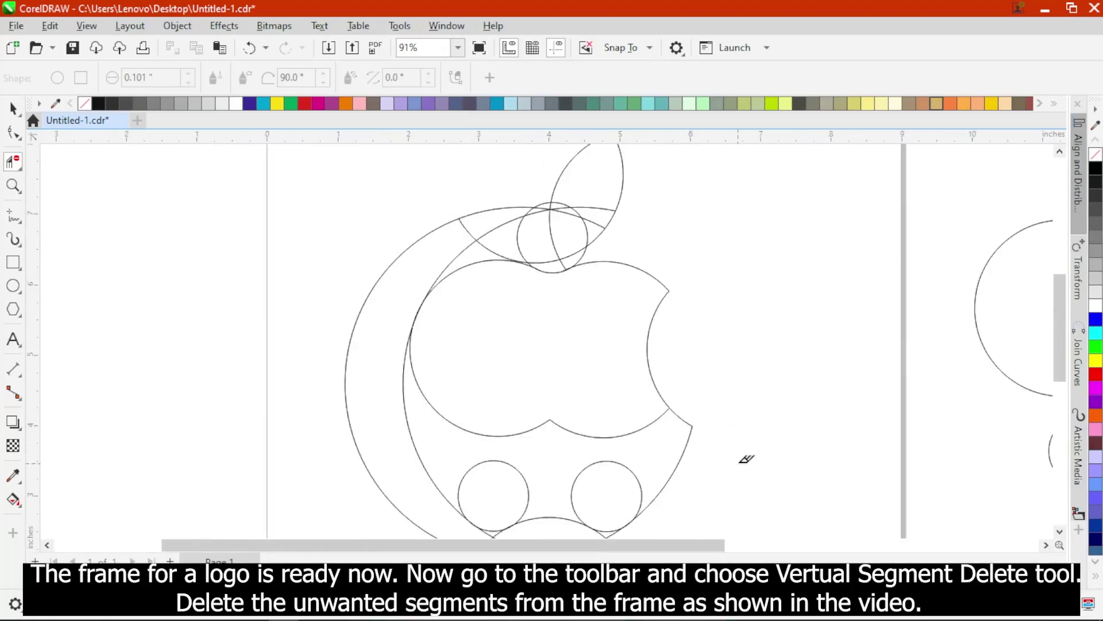
Delete the large-circle arcs that run outside the apple's upper left and over its top
scroll(555, 428, "up", 1)
scroll(448, 204, "up", 2)
left_click(516, 201)
left_click(513, 201)
left_click(511, 213)
left_click(588, 231)
left_click(583, 156)
scroll(593, 299, "down", 2)
scroll(670, 179, "up", 4)
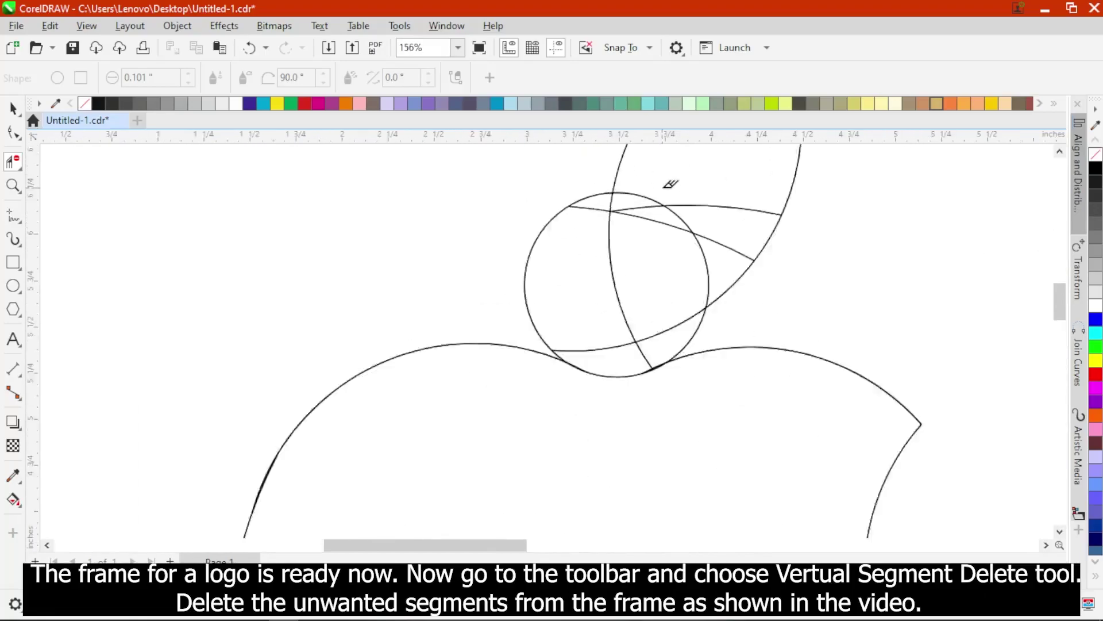
Delete the small top circle's upper arcs and the lines crossing the leaf, keeping the leaf outline and the dip
left_click(687, 228)
left_click(727, 253)
left_click(701, 352)
left_click(641, 379)
left_click(574, 371)
left_click(510, 300)
left_click(569, 208)
scroll(591, 239, "down", 2)
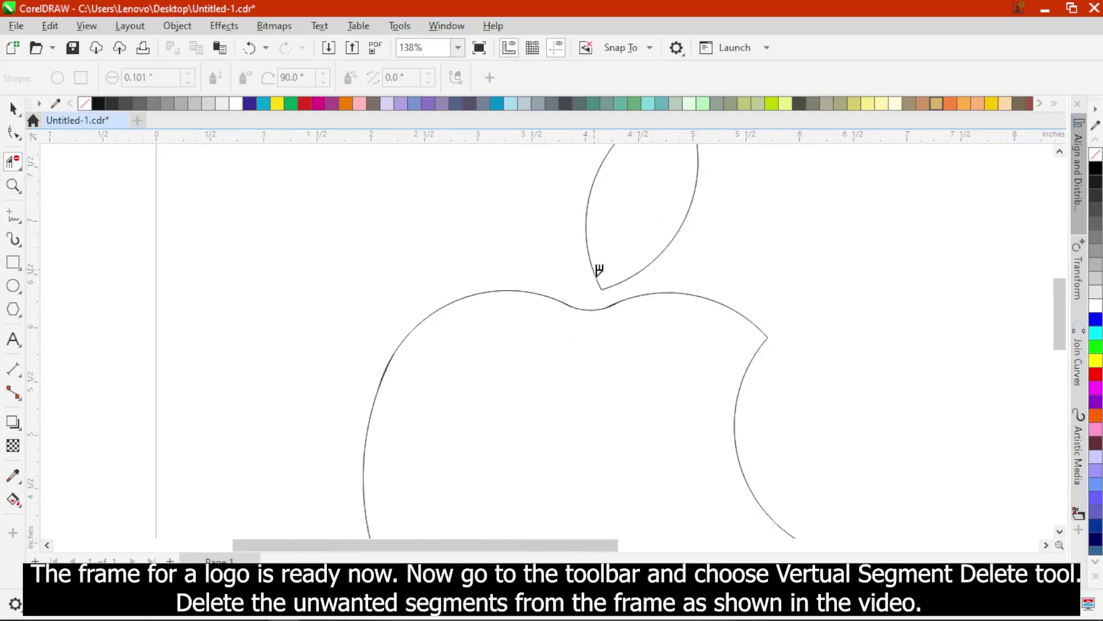
Delete the tiny overlapping segments on both sides of the apple's top dip
scroll(620, 304, "up", 4)
left_click(620, 285)
scroll(571, 298, "up", 1)
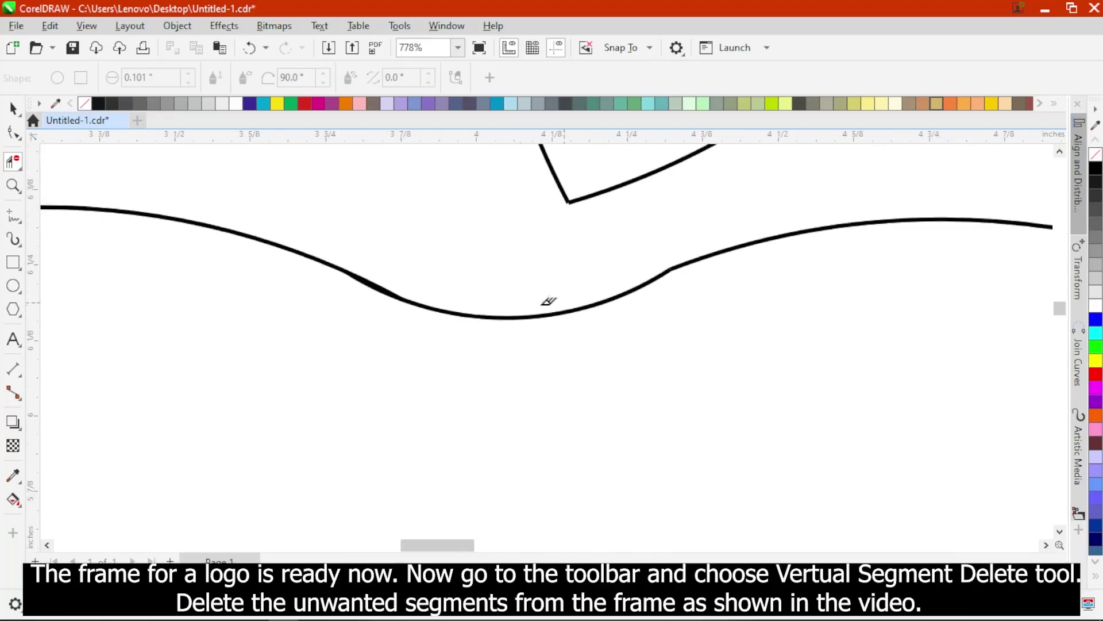
scroll(571, 297, "down", 1)
left_click(366, 276)
Delete the upper arcs of the two 1-inch circles at the bottom of the apple
scroll(759, 318, "down", 4)
scroll(646, 436, "down", 2)
scroll(439, 310, "up", 3)
left_click(488, 320)
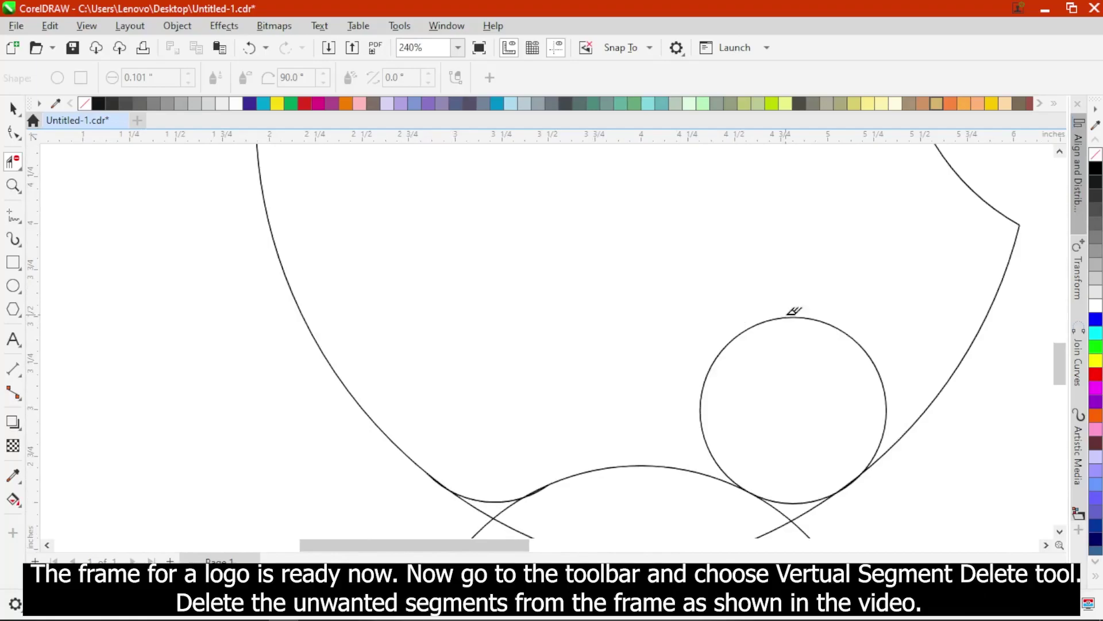
left_click(798, 315)
Delete the crossing and overlapping segments on both sides of the apple's bottom-left bump, leaving a single contour line
scroll(611, 450, "up", 2)
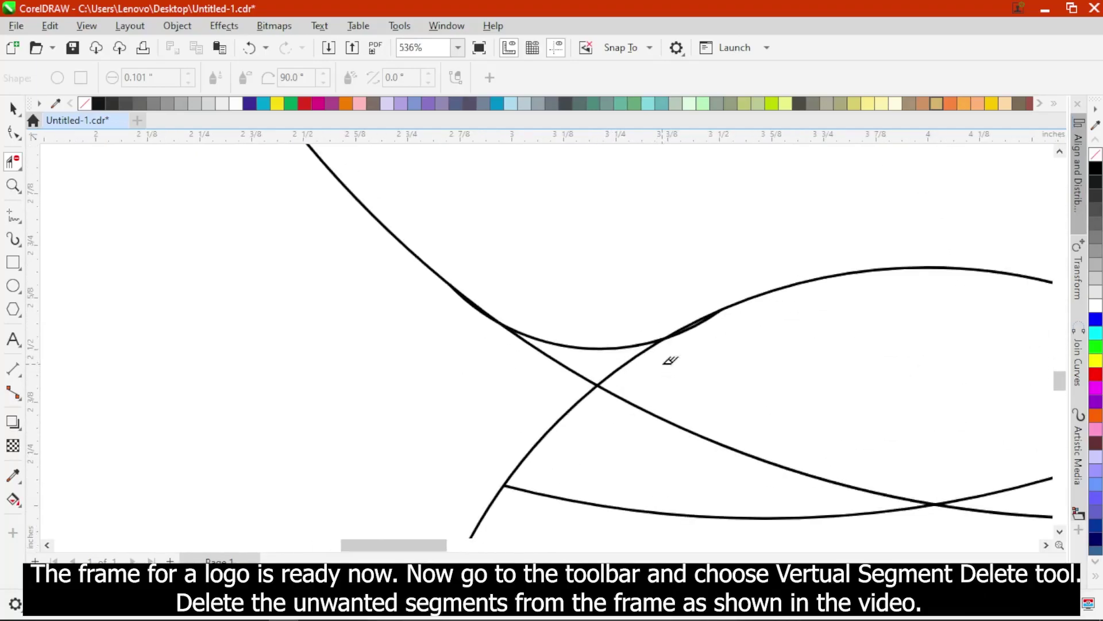
left_click(678, 326)
left_click(638, 354)
left_click(575, 364)
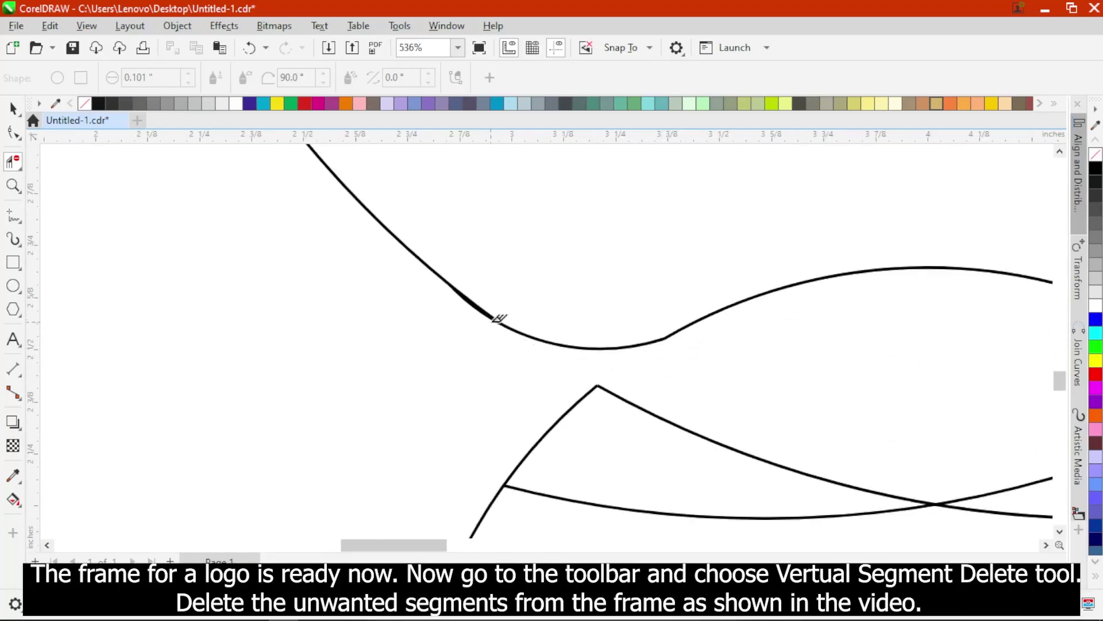
left_click(477, 299)
key("ctrl+z")
scroll(506, 300, "up", 2)
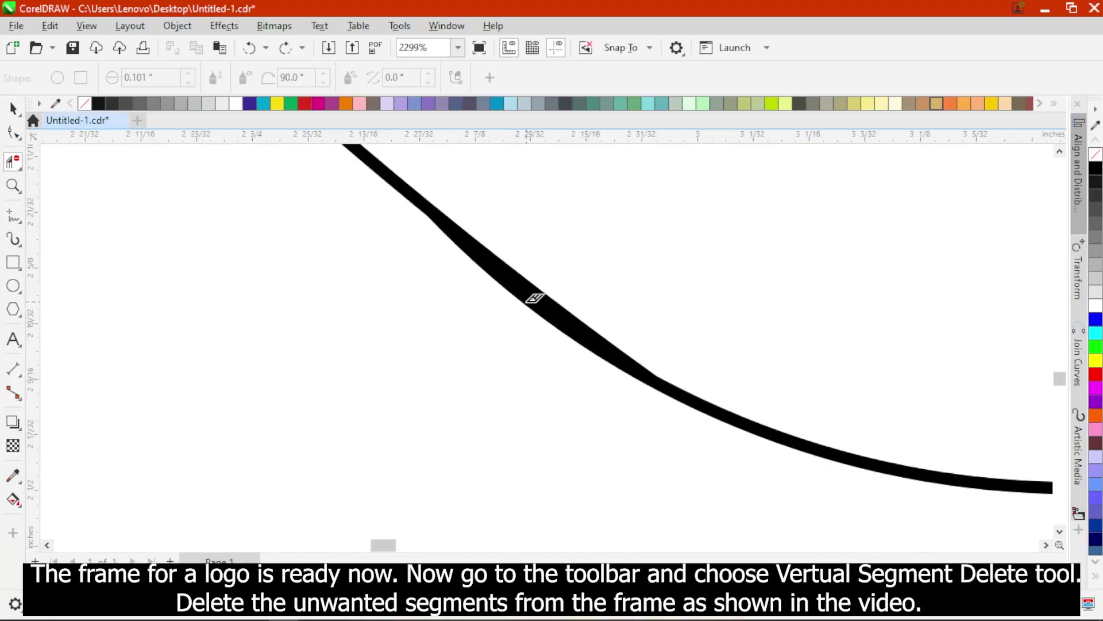
left_click(523, 301)
Delete the small overlapping segments beside the apple's bottom-right bump
scroll(520, 305, "down", 3)
scroll(899, 315, "up", 3)
left_click(937, 277)
left_click(836, 344)
Delete the leftover circle arcs below the apple's bottom edge, leaving only the apple outline
scroll(672, 375, "down", 3)
left_click_drag(351, 399, 557, 455)
scroll(670, 454, "down", 5)
scroll(423, 207, "up", 7)
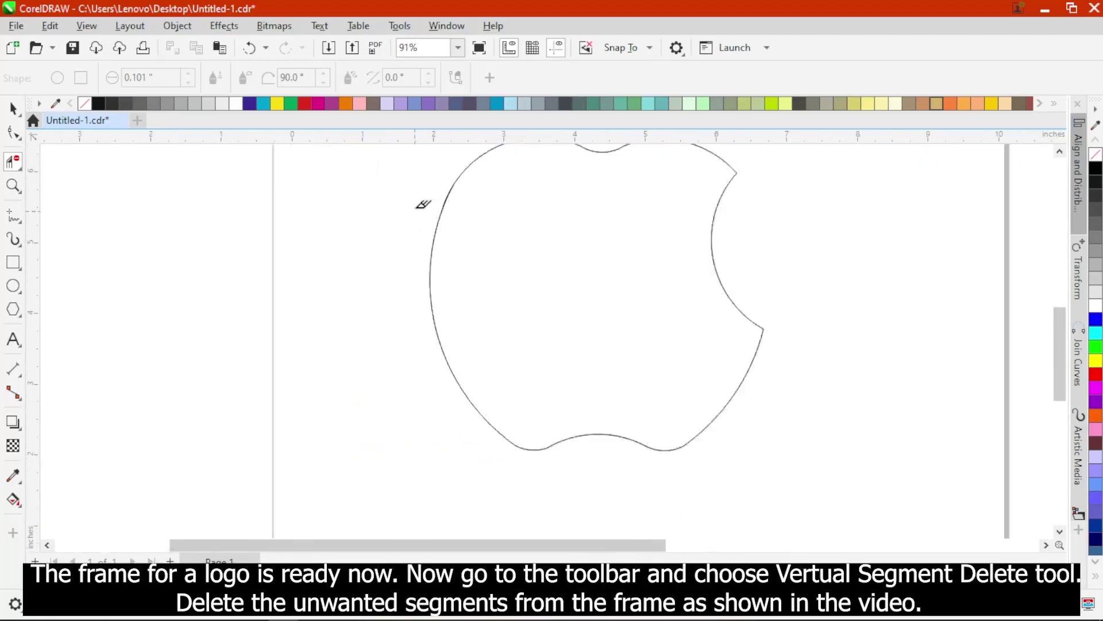
scroll(490, 259, "down", 3)
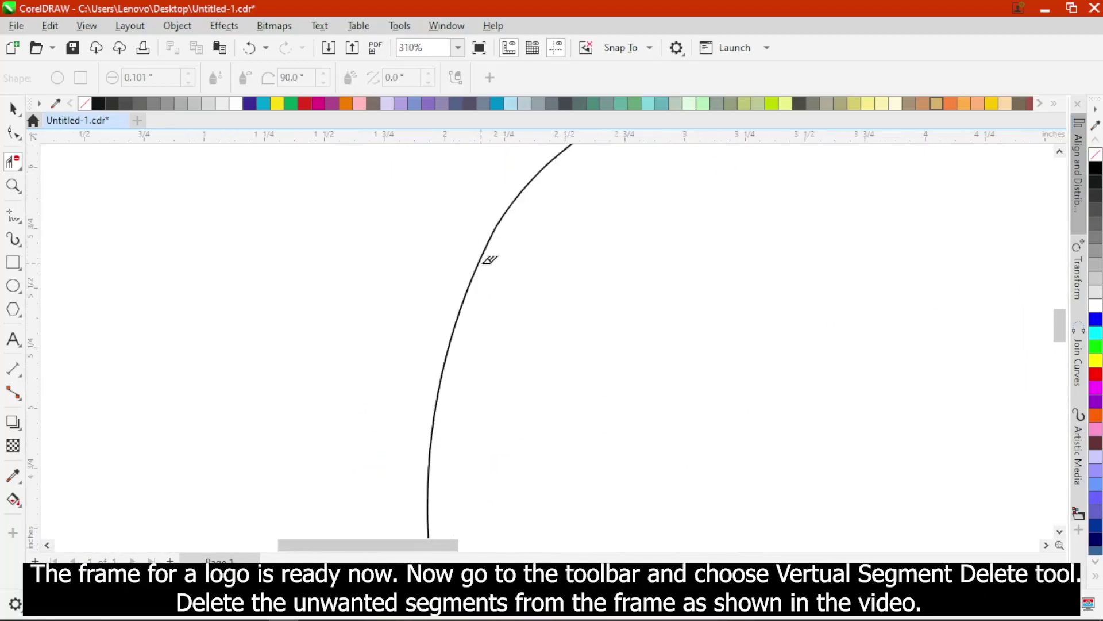
scroll(678, 365, "down", 4)
Select all segments of the apple and leaf outlines and weld them into a single curve object
left_click(13, 108)
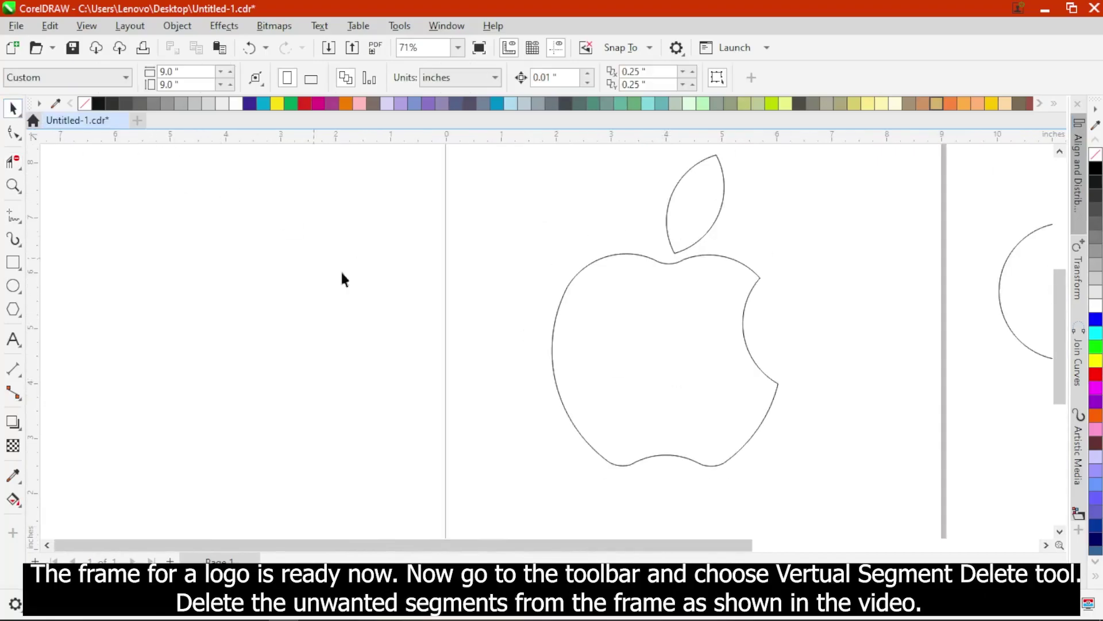
scroll(660, 281, "down", 2)
scroll(639, 386, "up", 2)
scroll(623, 333, "down", 3)
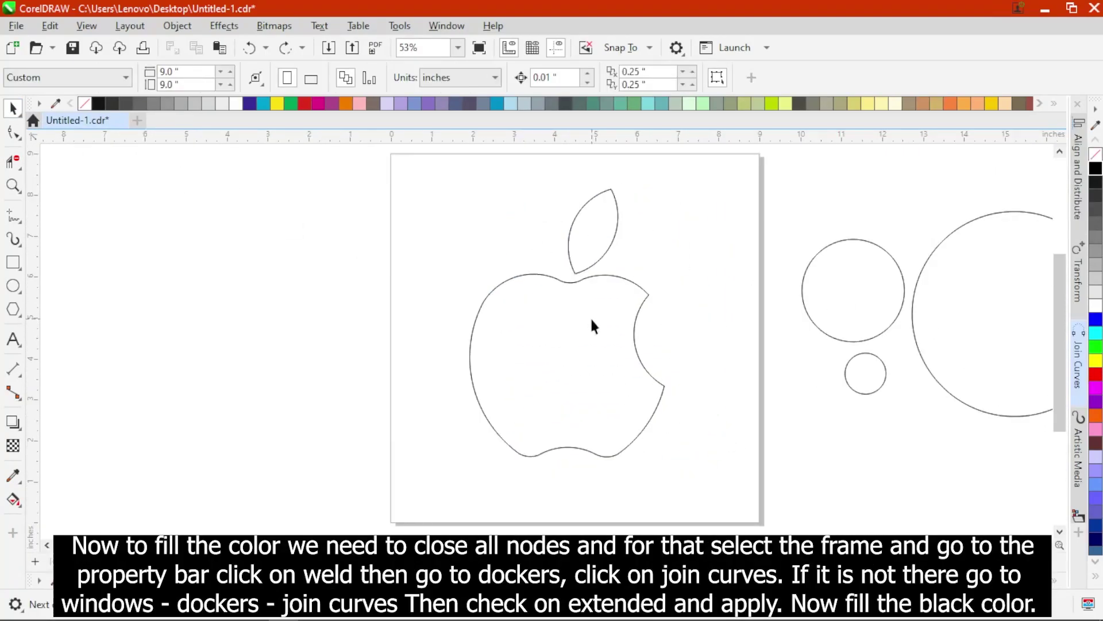
scroll(580, 278, "up", 1)
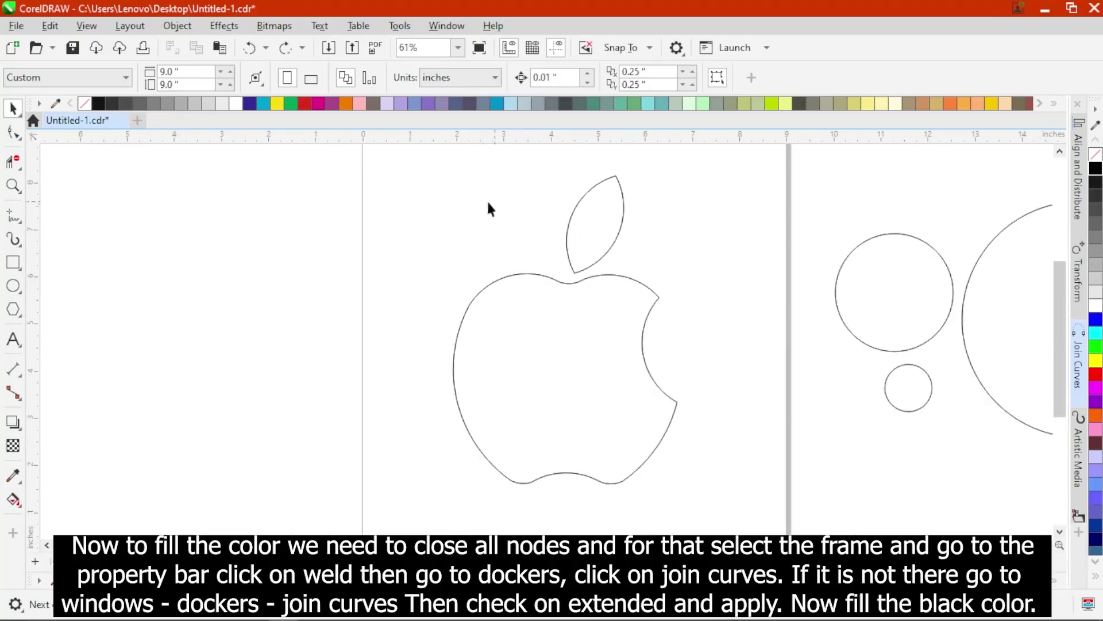
left_click_drag(690, 404, 715, 494)
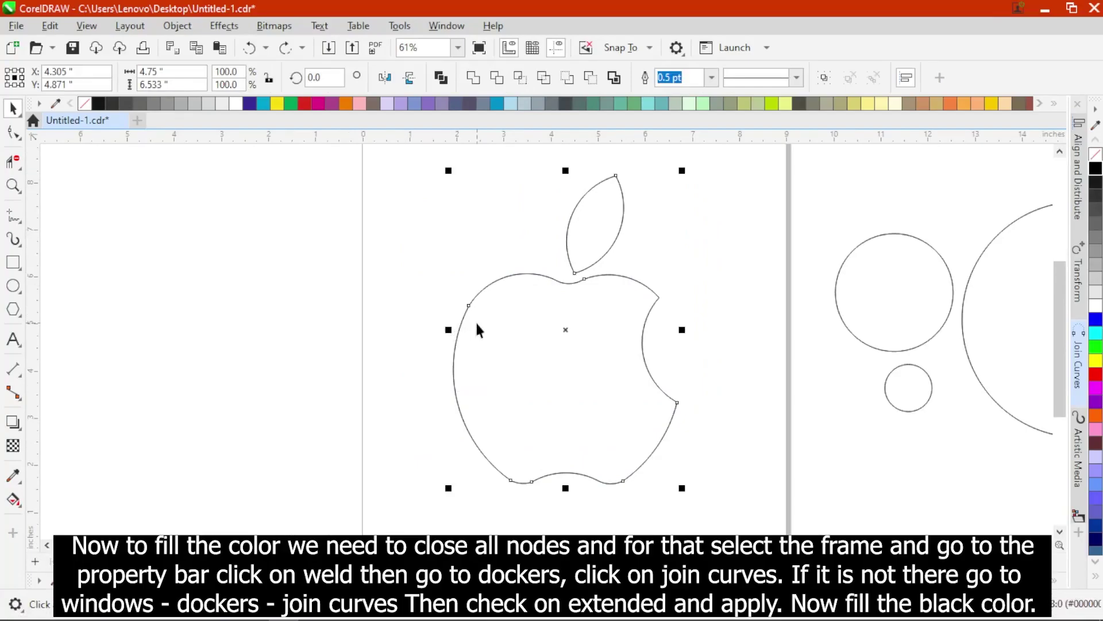
scroll(592, 279, "up", 3)
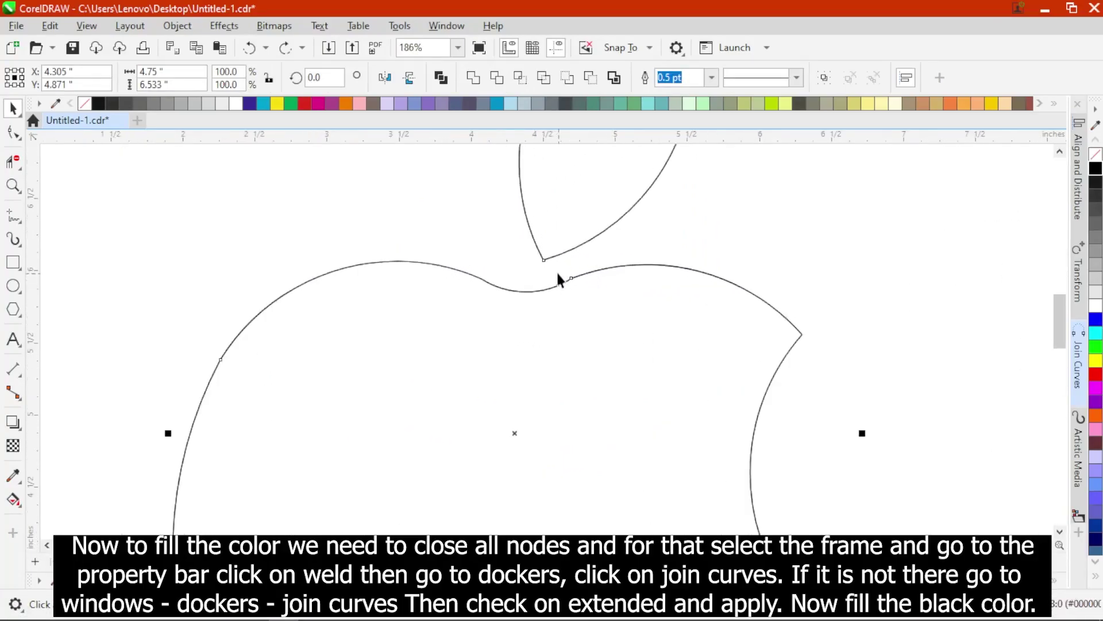
scroll(645, 287, "down", 2)
scroll(647, 234, "down", 3)
left_click_drag(497, 148, 740, 449)
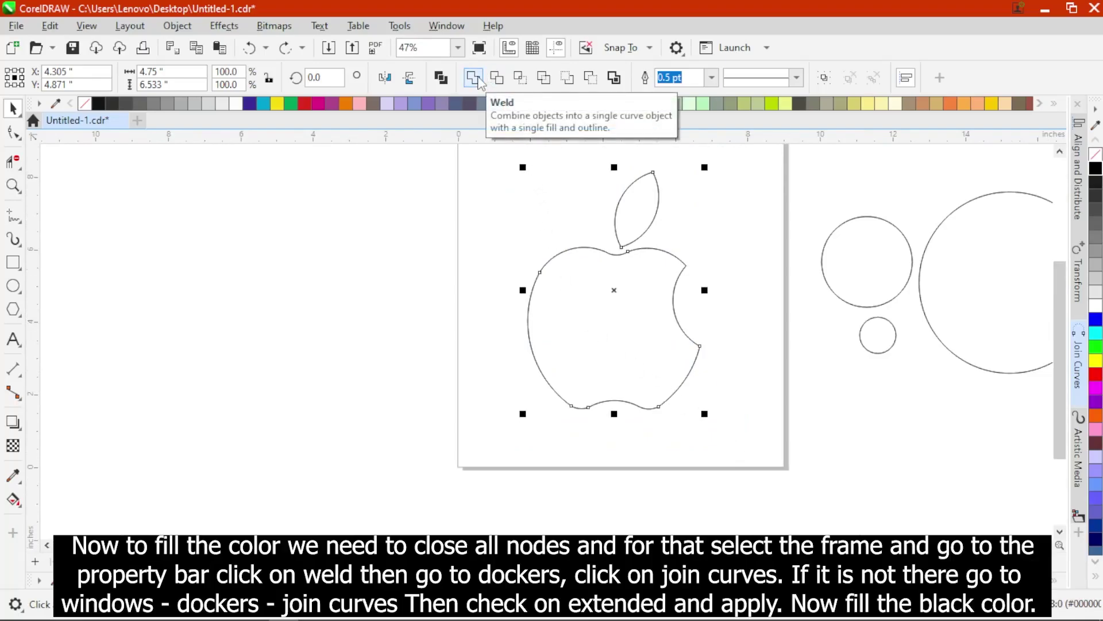
left_click(473, 80)
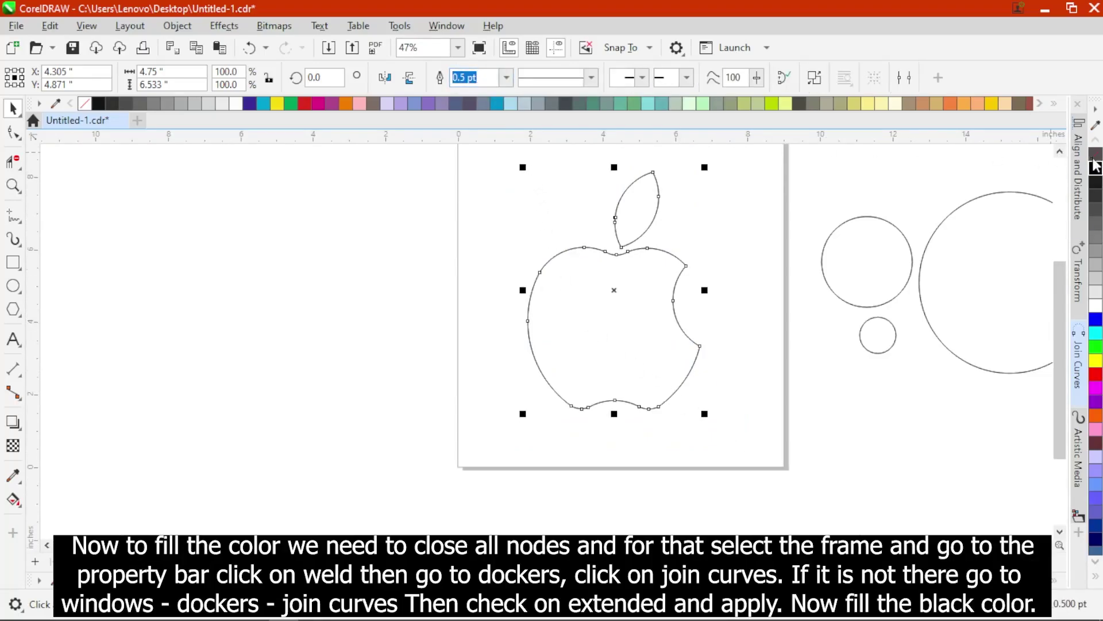
Close the welded outline's open nodes with Join Curves, using the Extend option and a 0.1-inch gap tolerance
left_click(1083, 362)
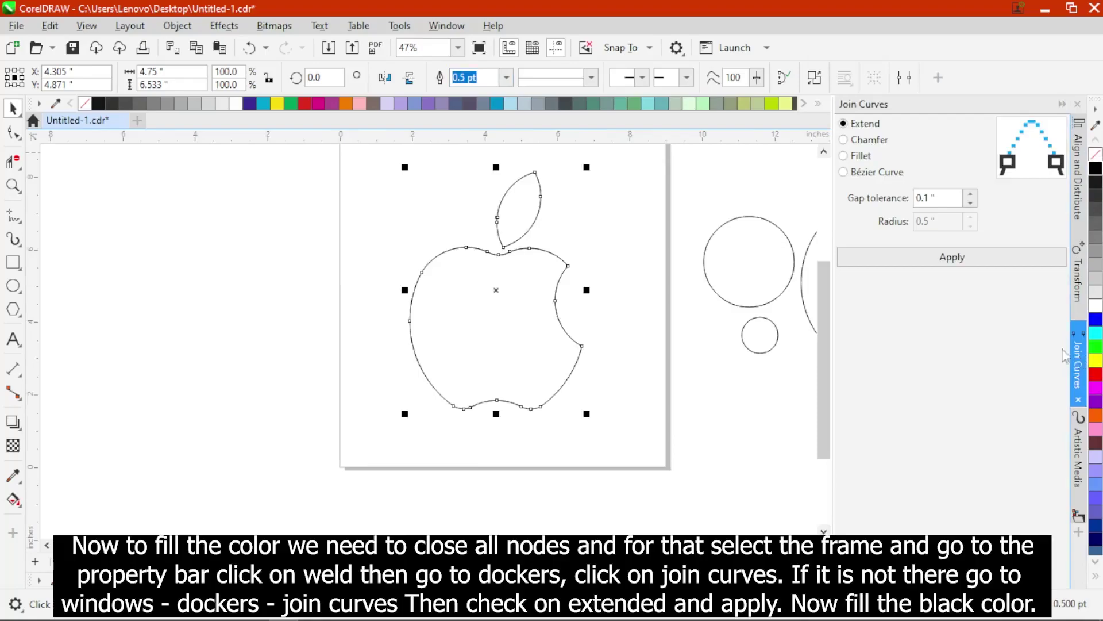
left_click(446, 25)
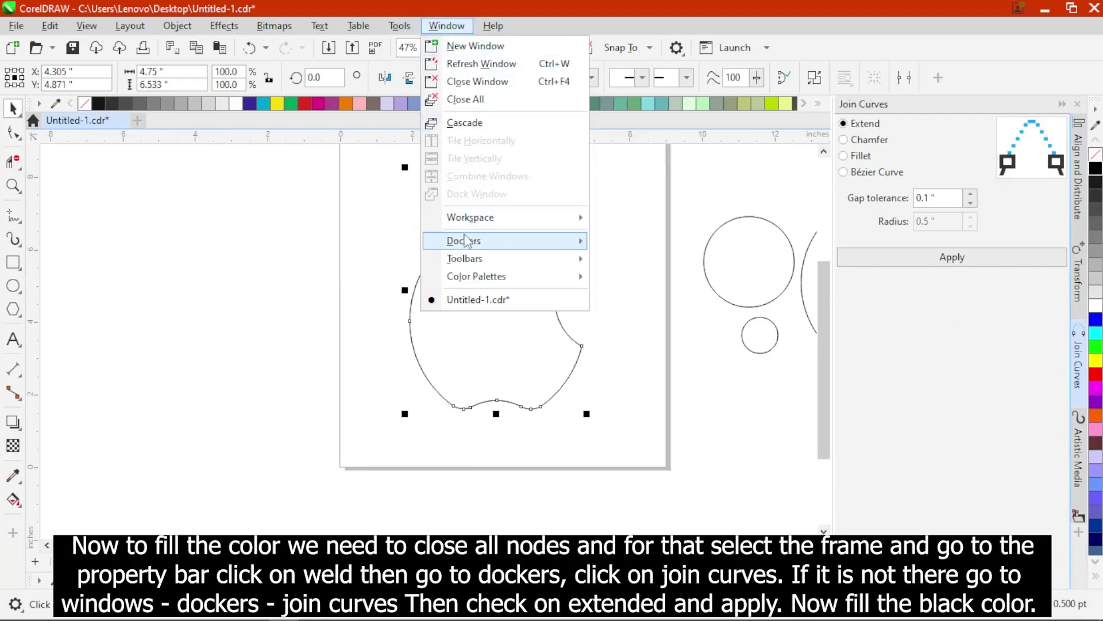
mouse_move(470, 242)
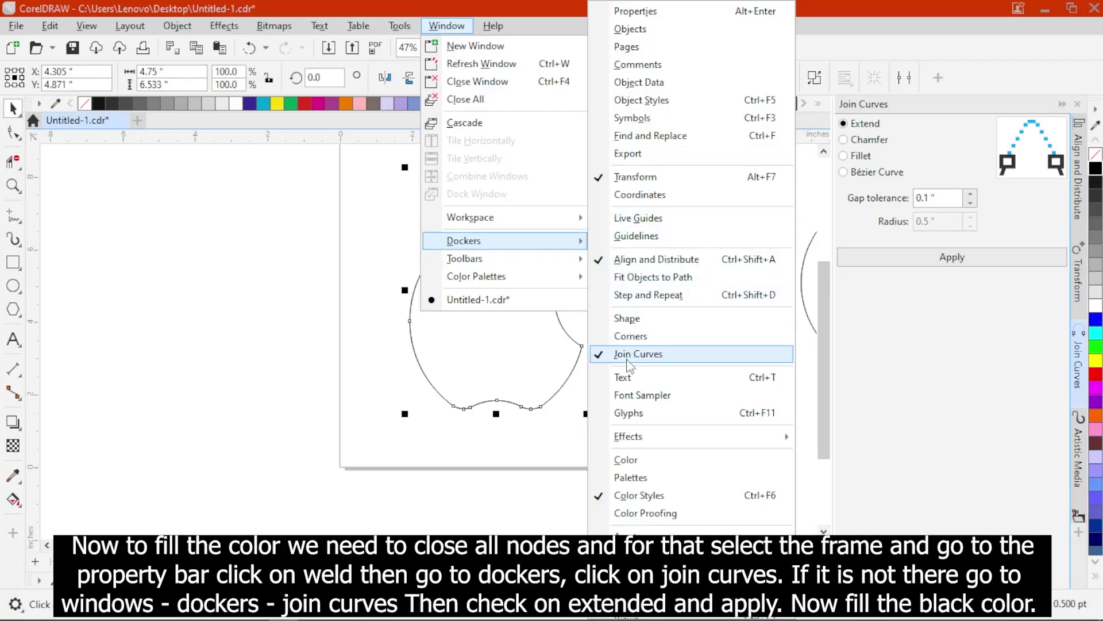
left_click(910, 26)
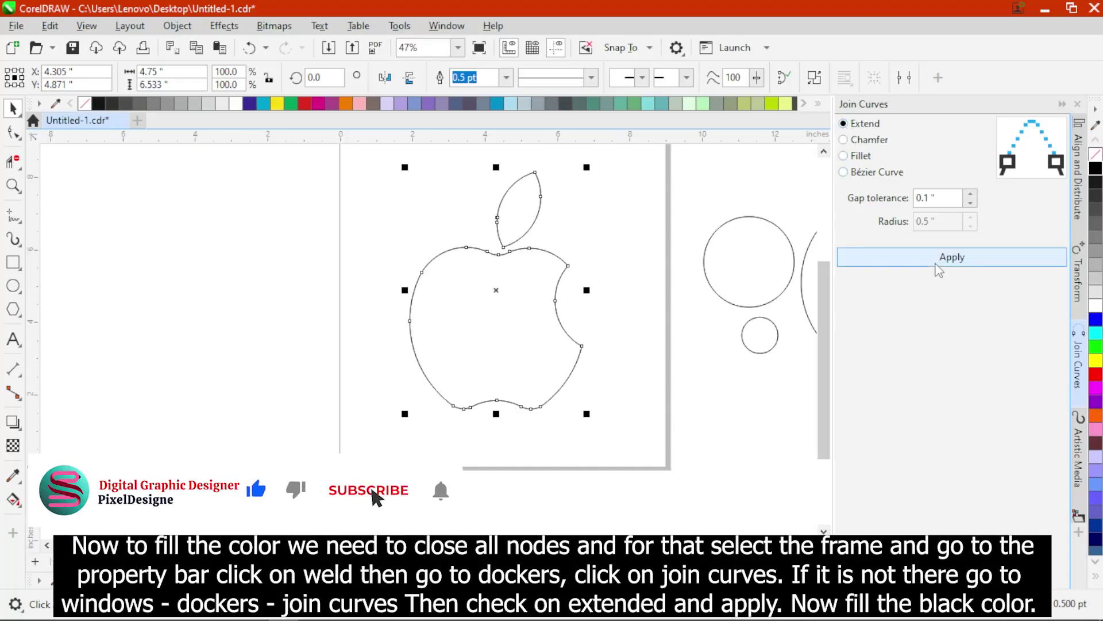
left_click(938, 269)
Fill the joined apple and leaf shape with black
scroll(651, 193, "up", 5)
scroll(566, 283, "up", 3)
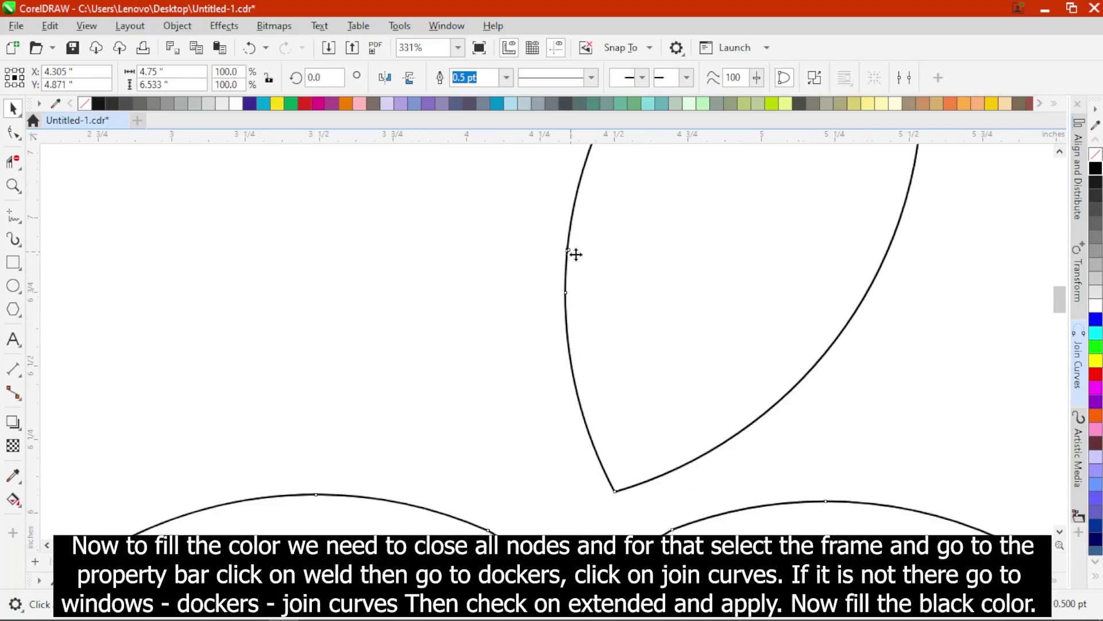
scroll(576, 254, "down", 4)
scroll(576, 254, "down", 3)
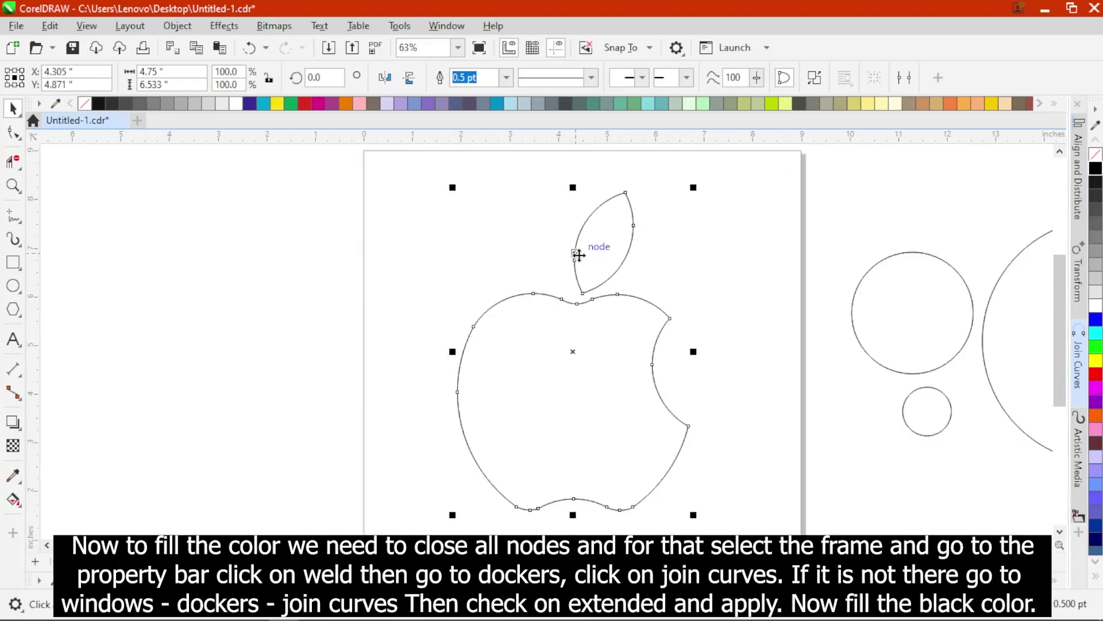
left_click(1095, 171)
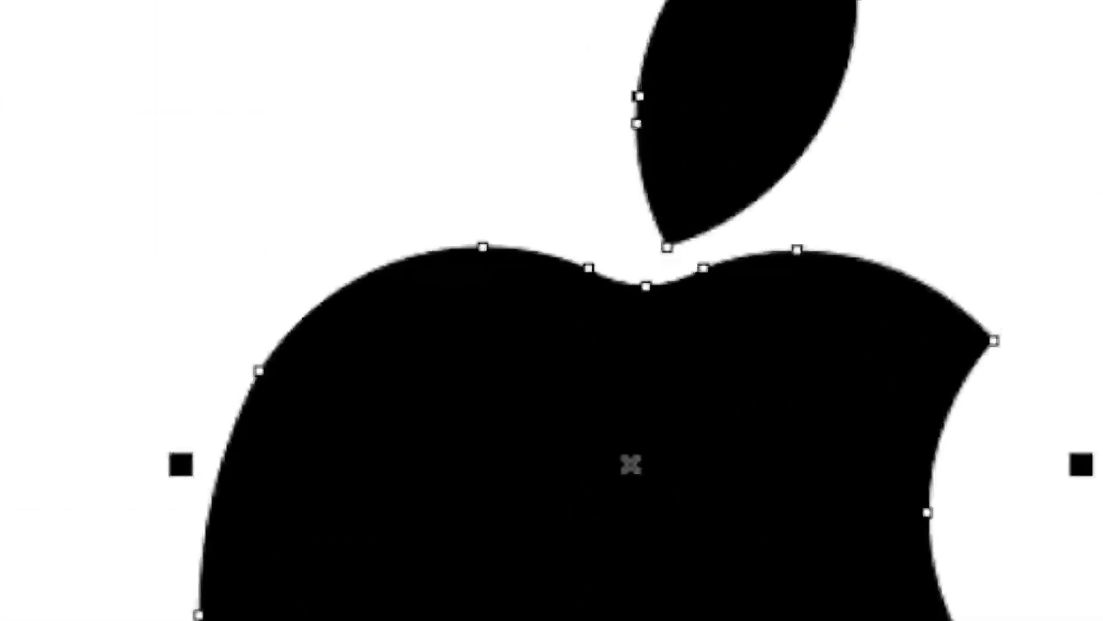